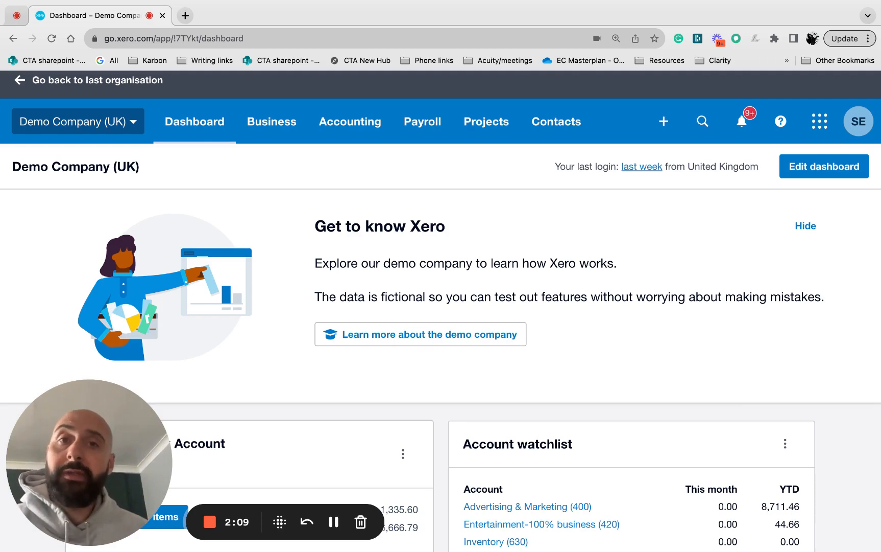
Look over the demo company's dashboard, including the Business Bank Account, Account watchlist and Invoices owed to you panels.
scroll(508, 349, down, 6)
scroll(508, 292, up, 6)
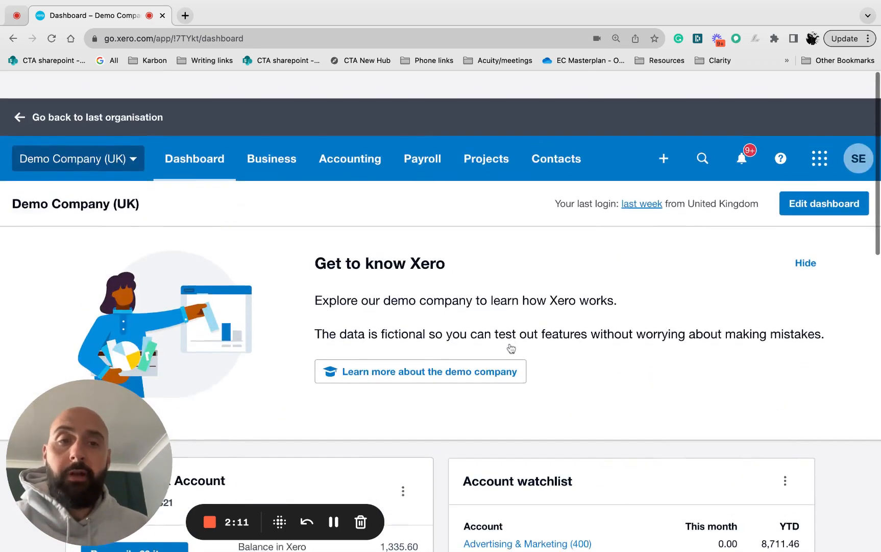
scroll(510, 348, down, 3)
scroll(511, 348, down, 4)
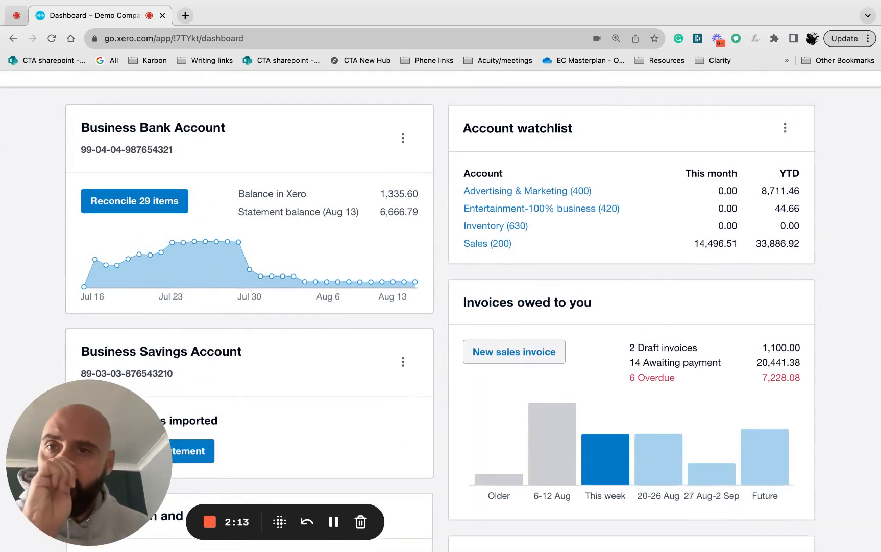
scroll(512, 348, up, 7)
scroll(512, 348, down, 10)
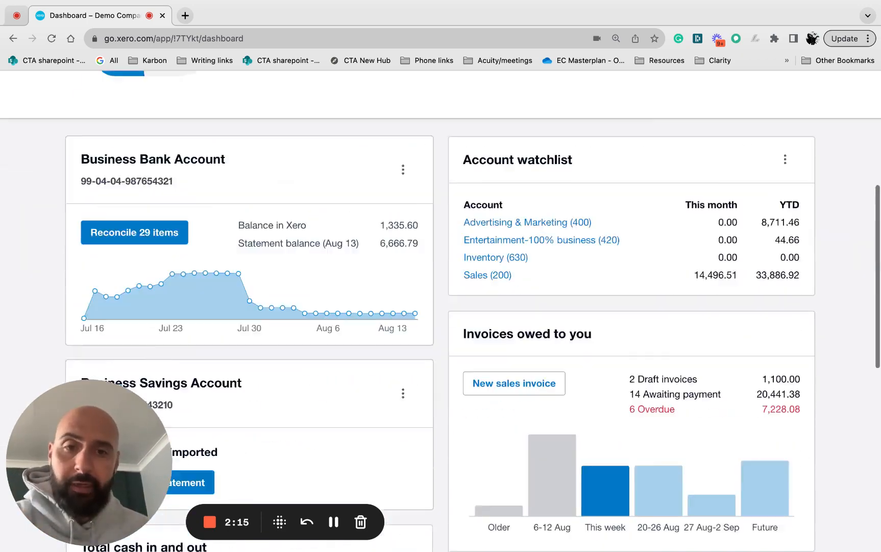
scroll(511, 348, up, 12)
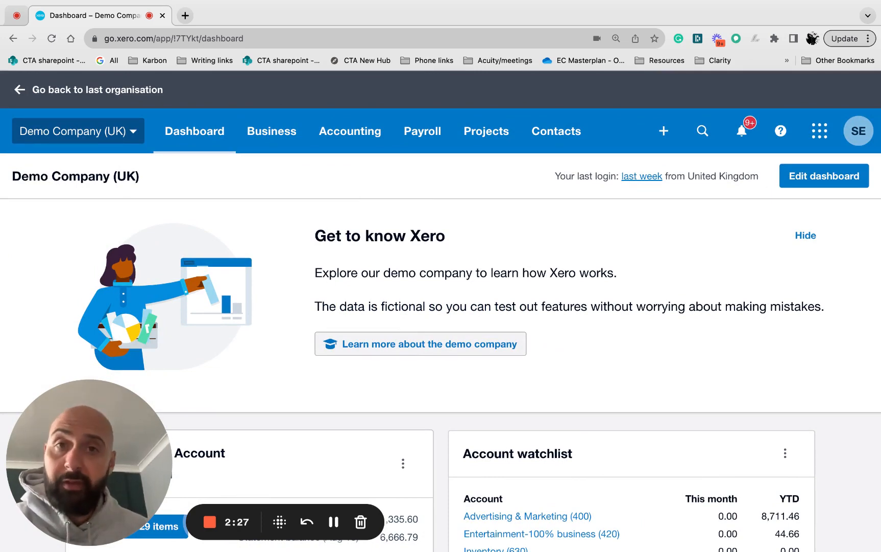
scroll(506, 358, down, 10)
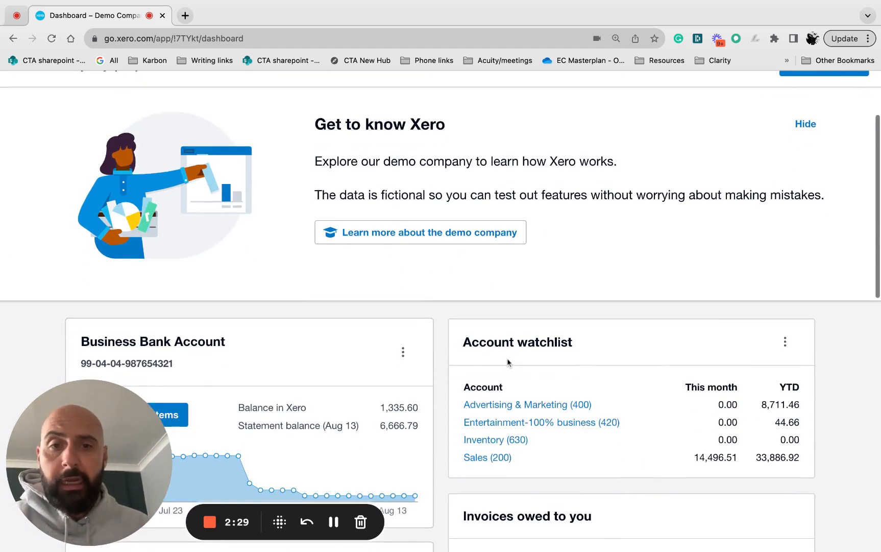
scroll(507, 359, down, 8)
scroll(509, 361, up, 16)
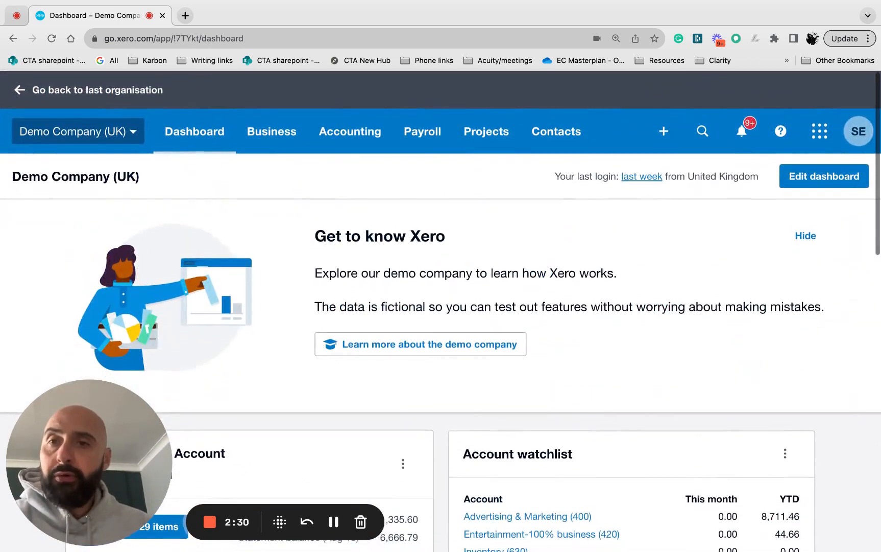
Reload the dashboard and look through all its panels, down to Bills you need to pay and Expense claims.
click(202, 134)
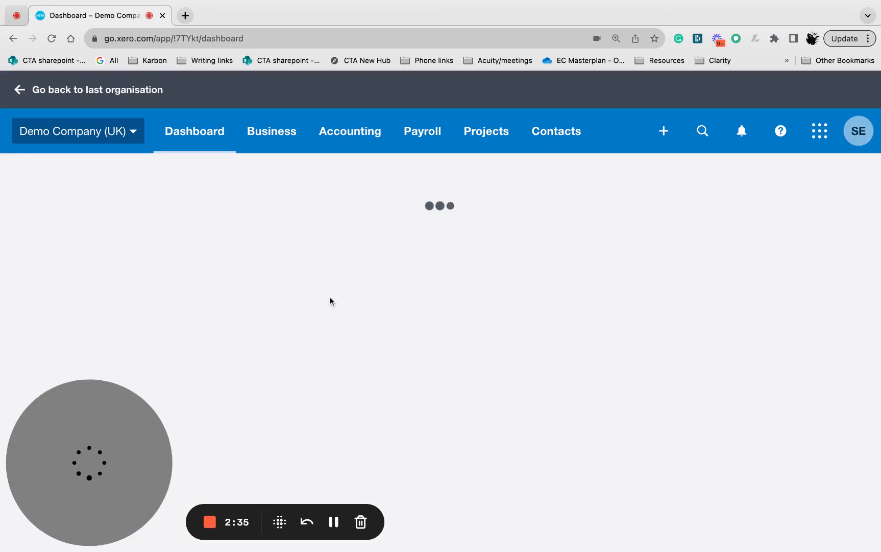
scroll(330, 298, down, 6)
scroll(330, 302, down, 9)
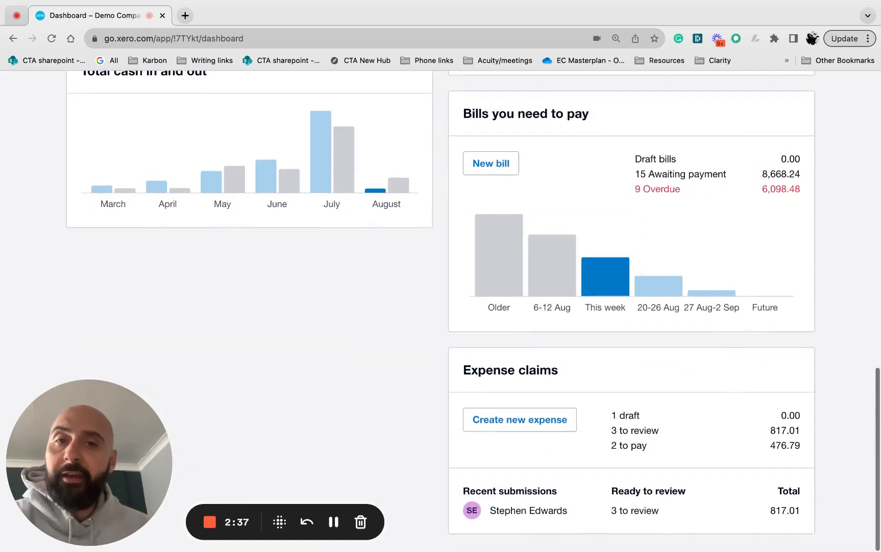
scroll(330, 301, up, 10)
scroll(441, 310, up, 4)
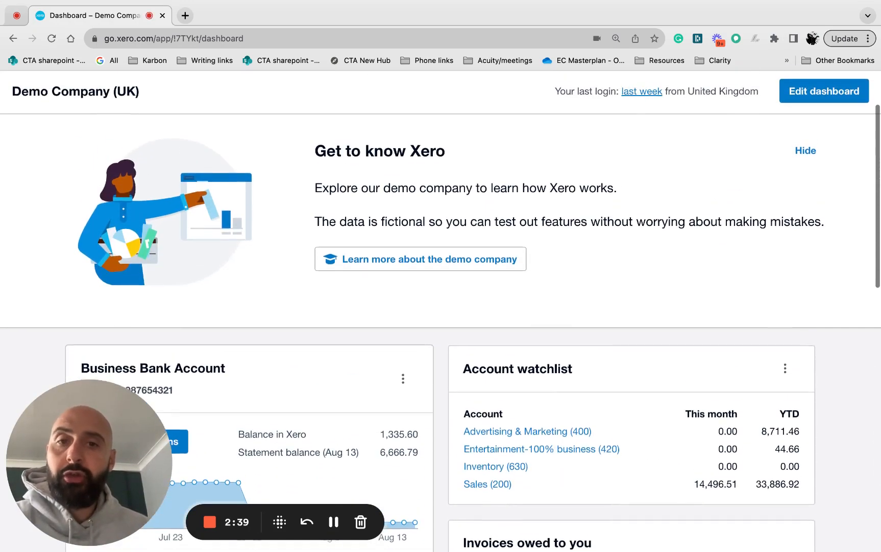
scroll(440, 310, down, 3)
scroll(441, 311, down, 5)
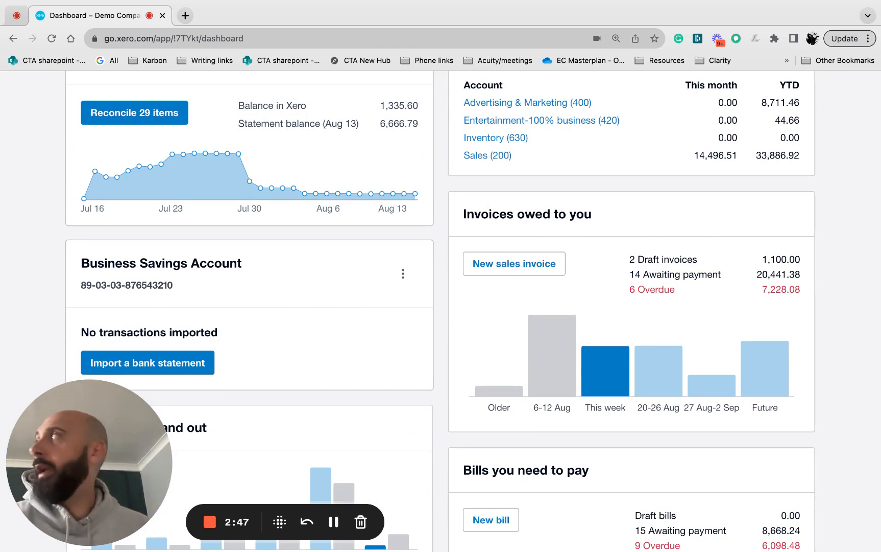
scroll(441, 312, up, 5)
scroll(441, 311, down, 5)
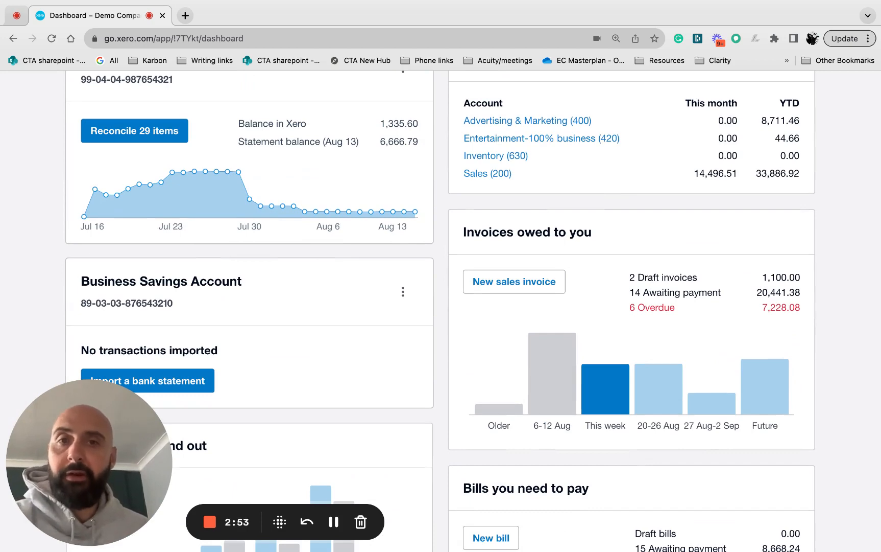
scroll(351, 140, up, 5)
click(350, 140)
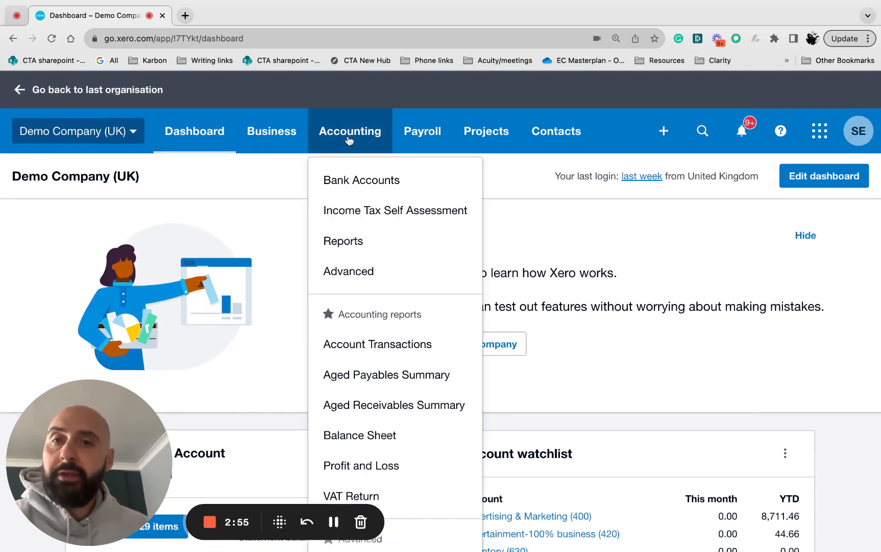
click(284, 134)
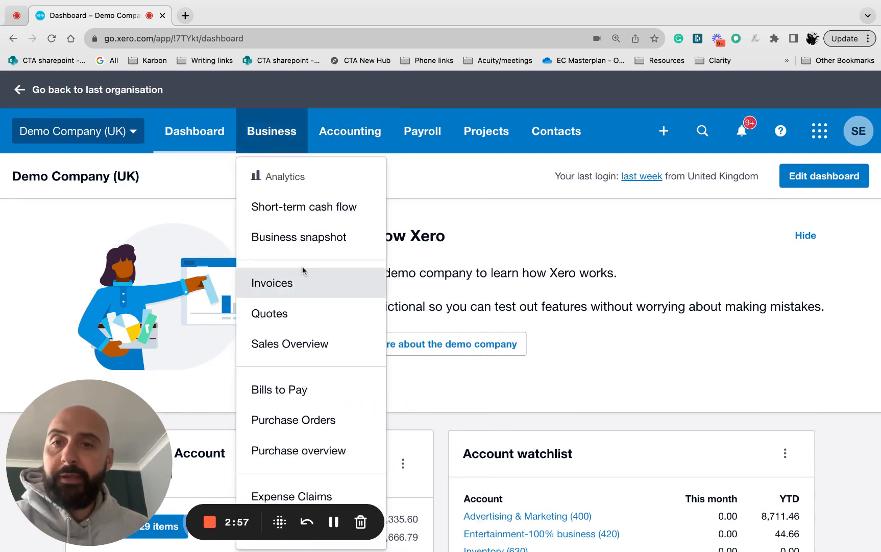
click(548, 95)
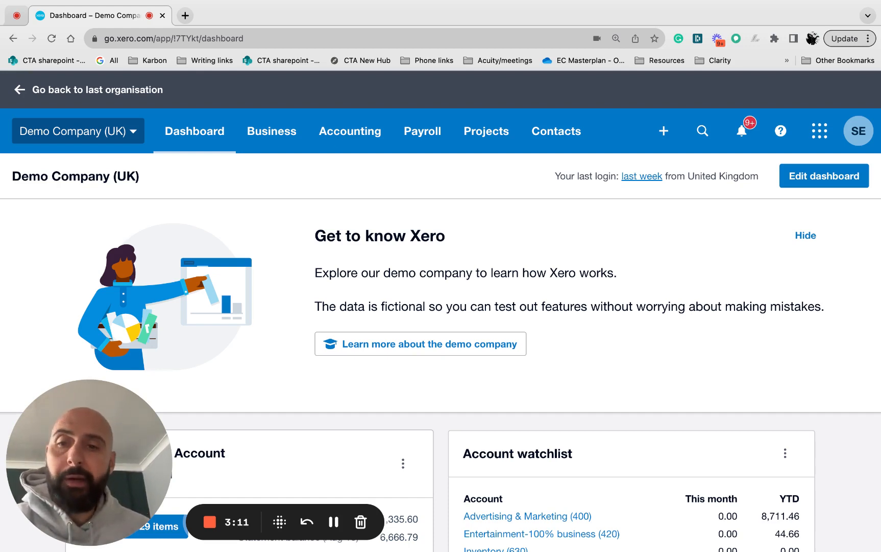
Examine the dashboard's bank account, savings account, cash in and out, invoices owed and bills to pay panels.
scroll(565, 231, down, 5)
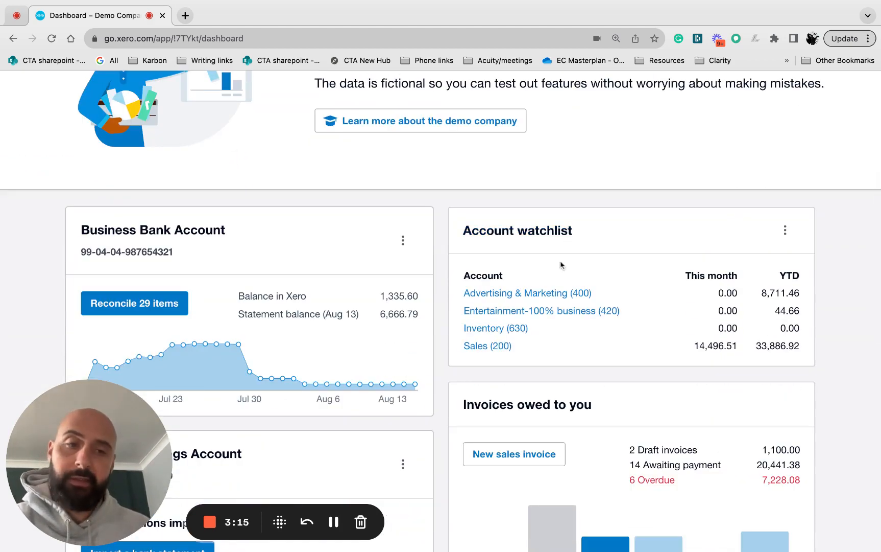
scroll(556, 315, down, 2)
scroll(684, 356, down, 1)
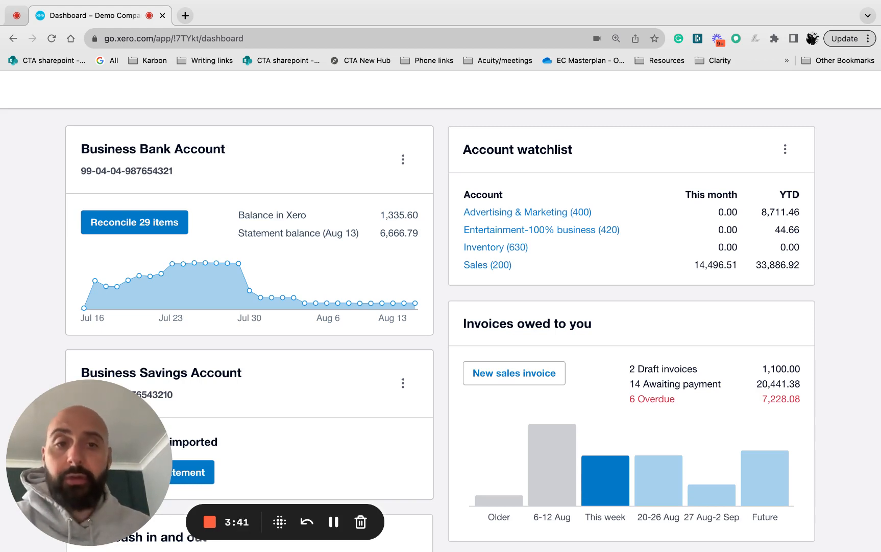
scroll(440, 319, down, 2)
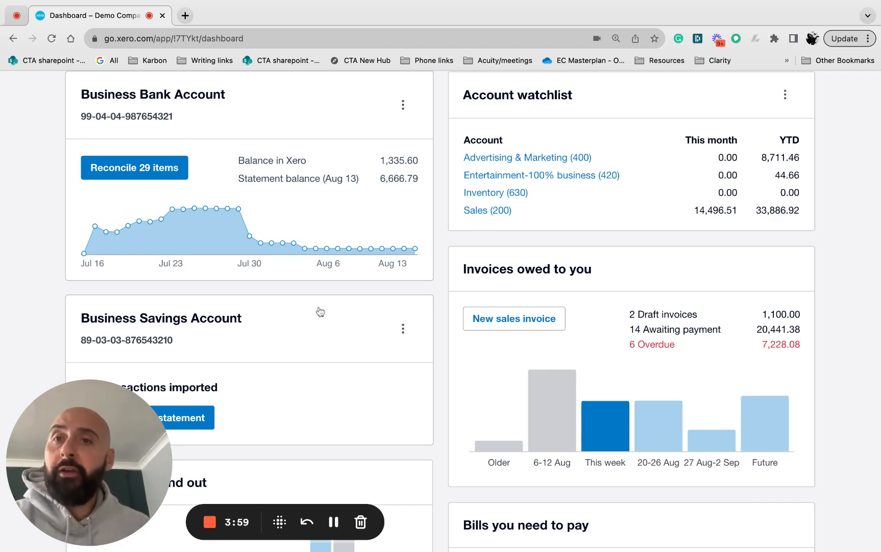
scroll(317, 309, up, 7)
scroll(319, 305, down, 5)
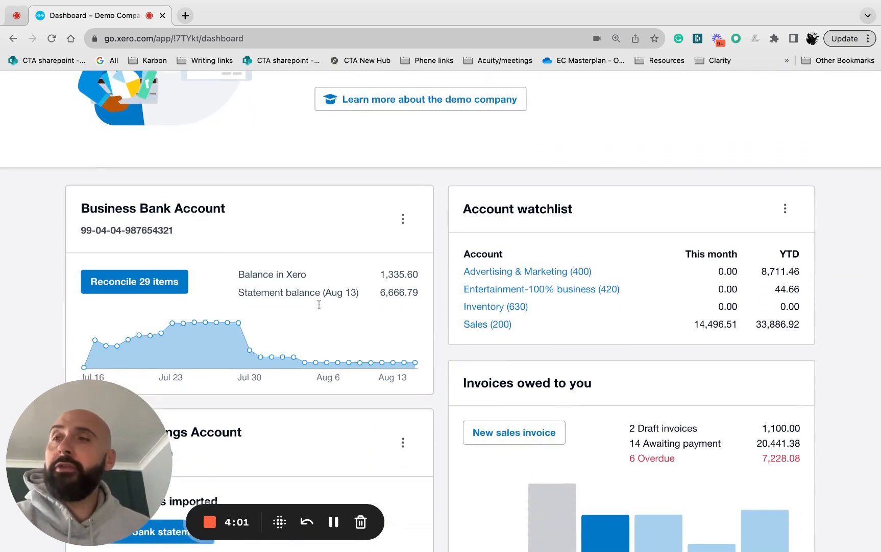
scroll(357, 258, down, 2)
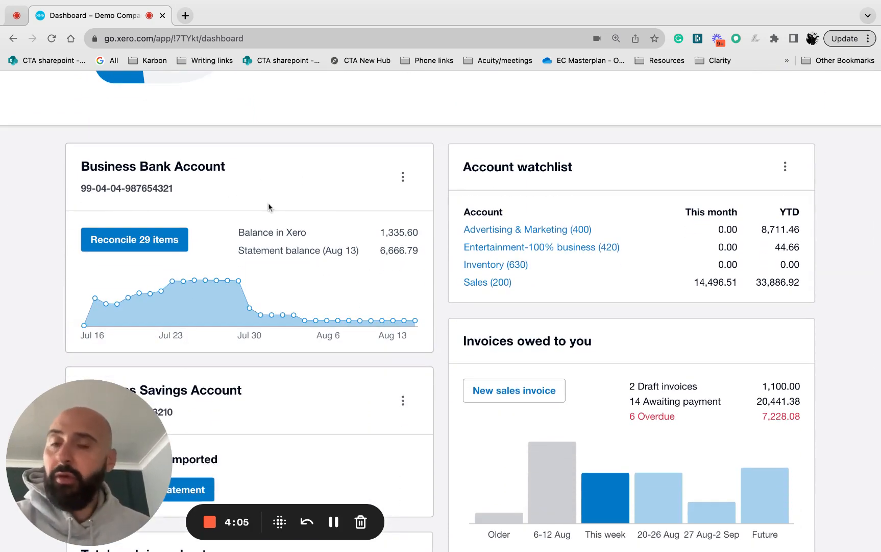
scroll(269, 207, down, 10)
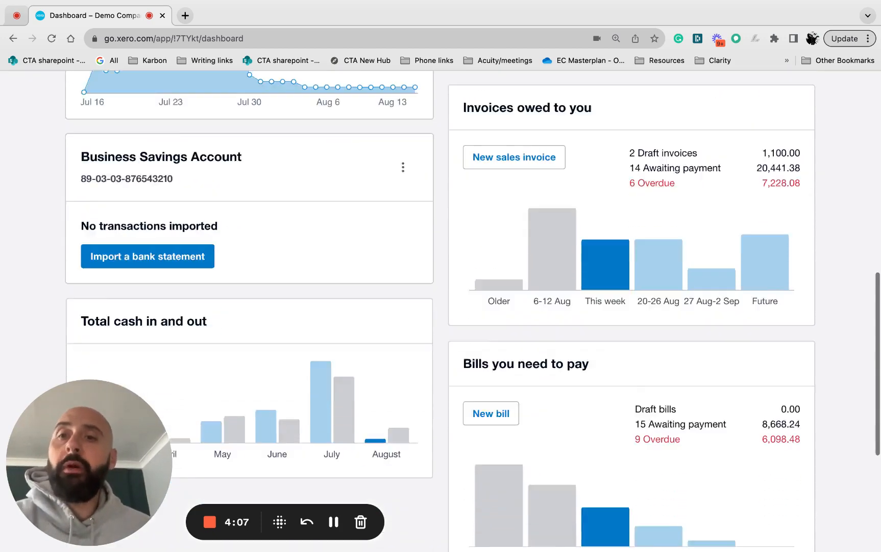
scroll(269, 258, up, 6)
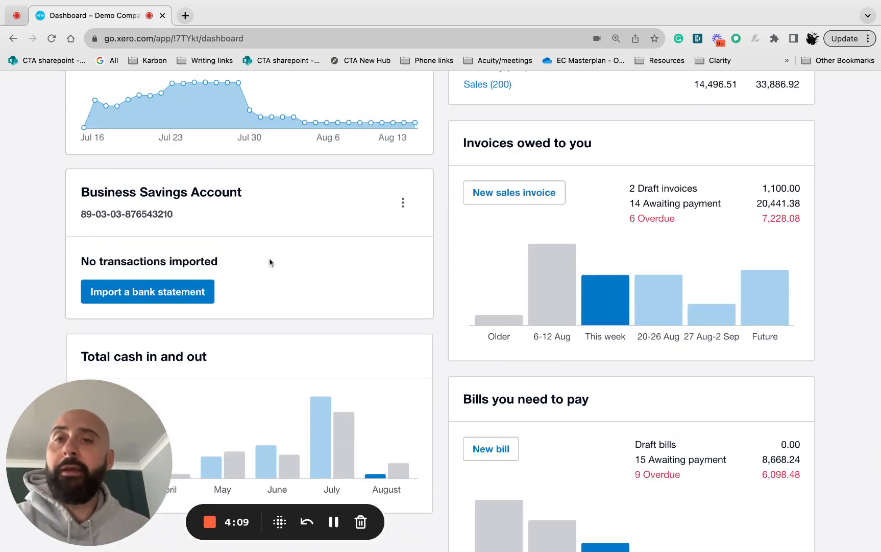
Examine the Business Bank Account panel, comparing the balance in Xero with the statement balance.
scroll(269, 258, up, 3)
scroll(269, 262, up, 2)
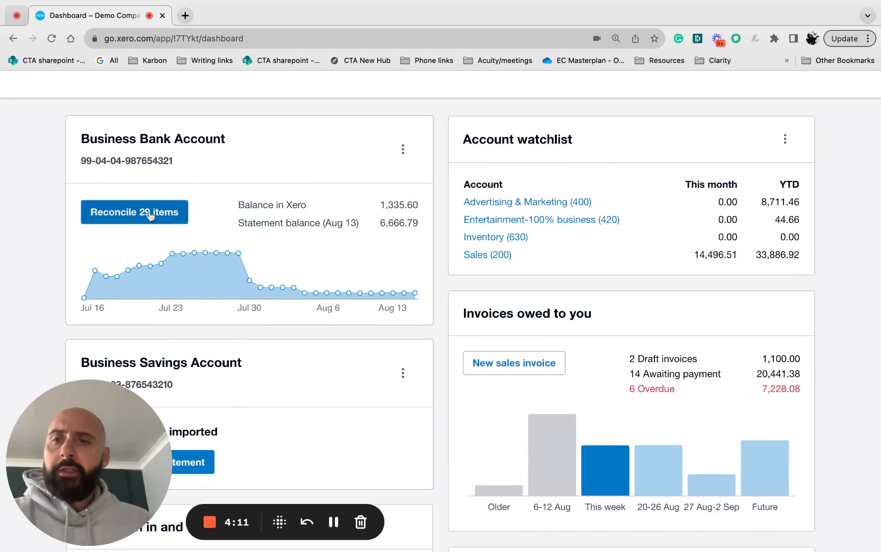
scroll(158, 230, up, 8)
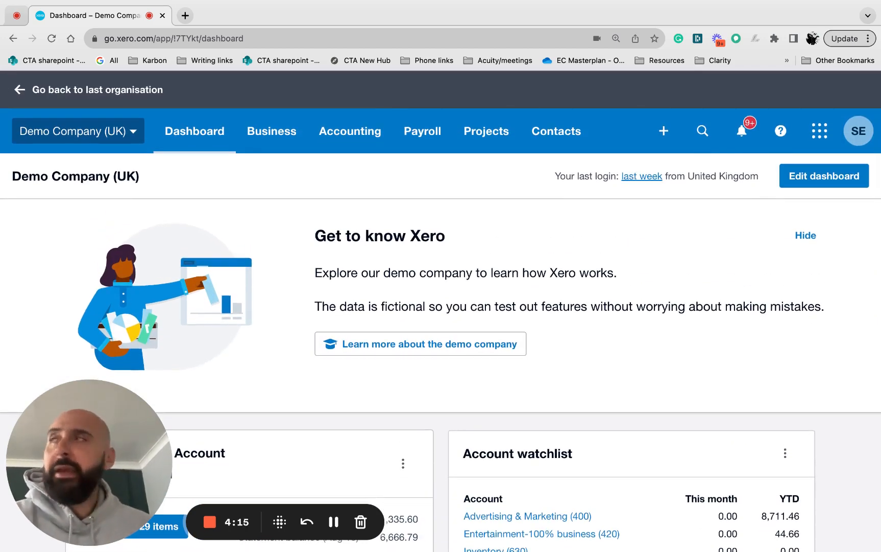
scroll(199, 254, down, 4)
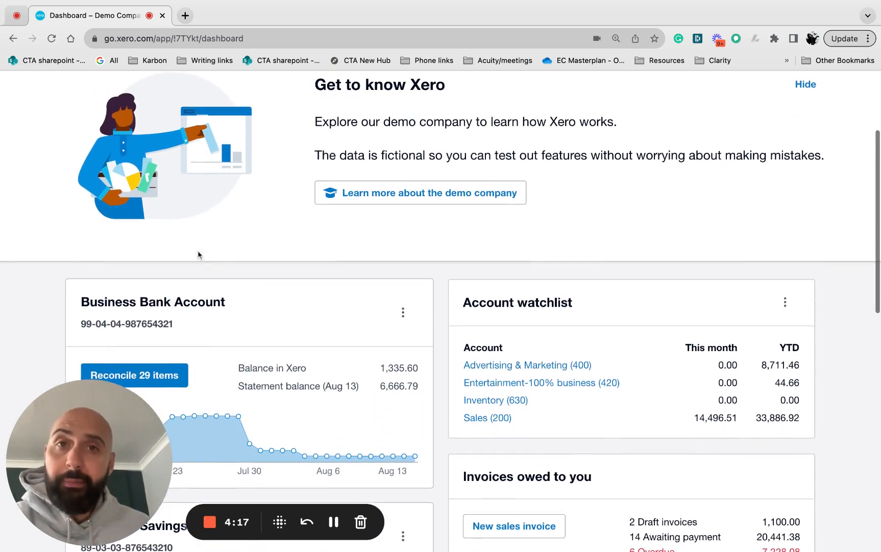
scroll(198, 254, down, 3)
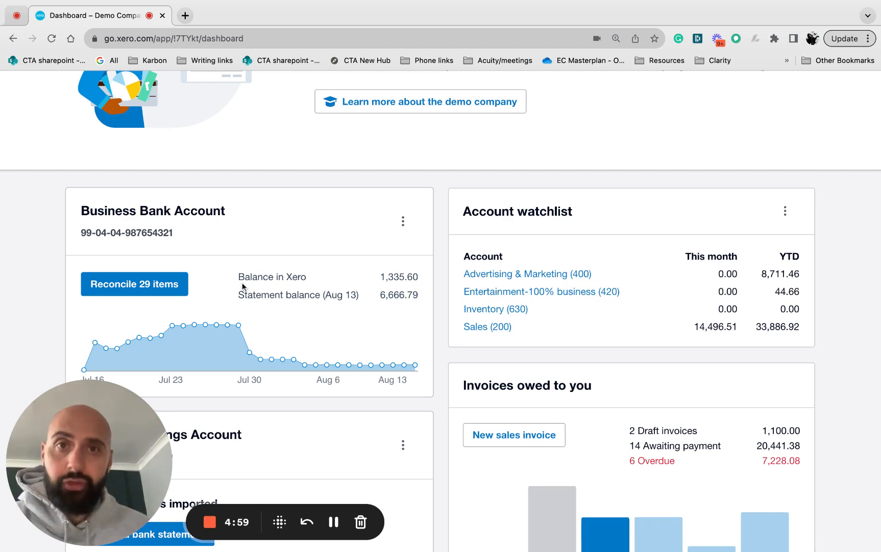
scroll(243, 286, up, 3)
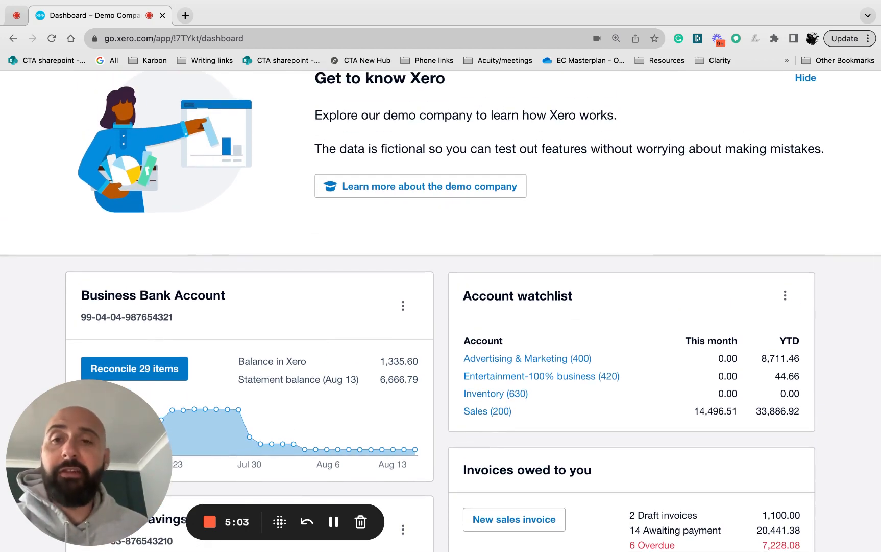
scroll(441, 310, down, 1)
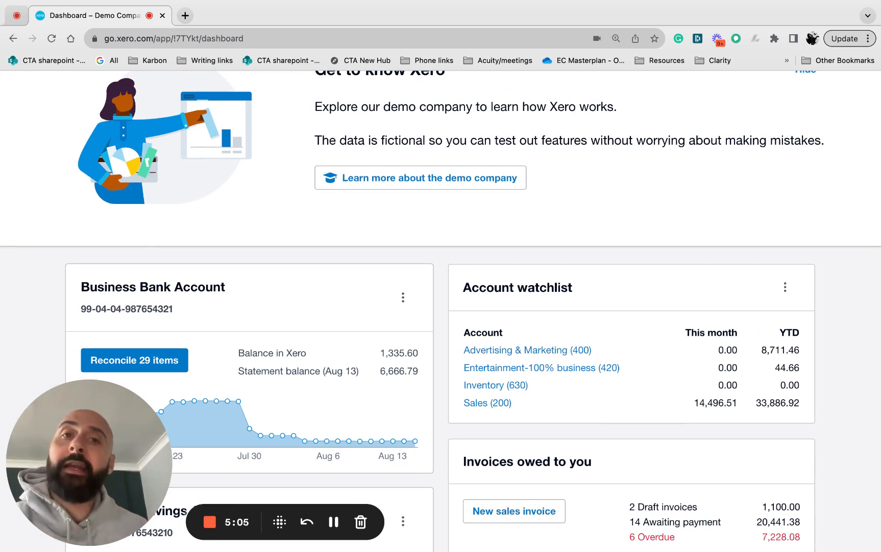
Open the Business Bank Account's items to reconcile and review the statement lines beside their suggested matches.
scroll(219, 317, down, 3)
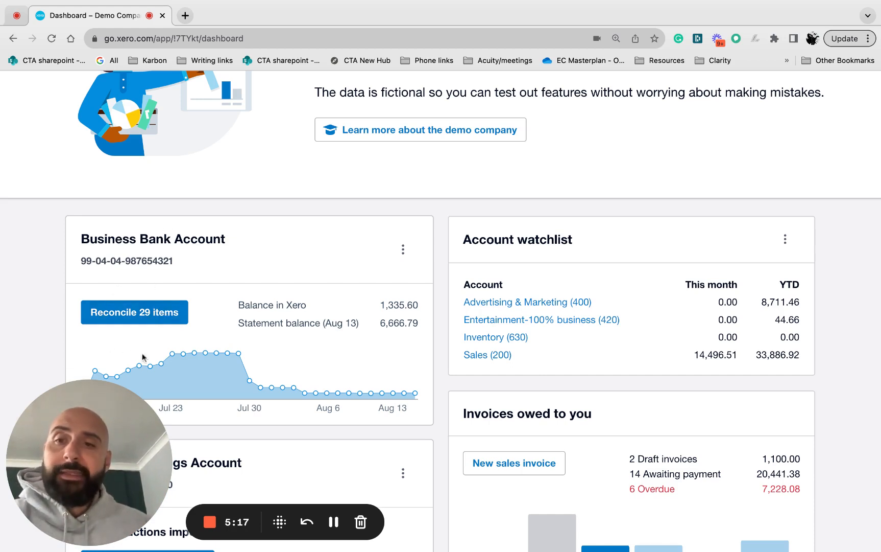
click(153, 312)
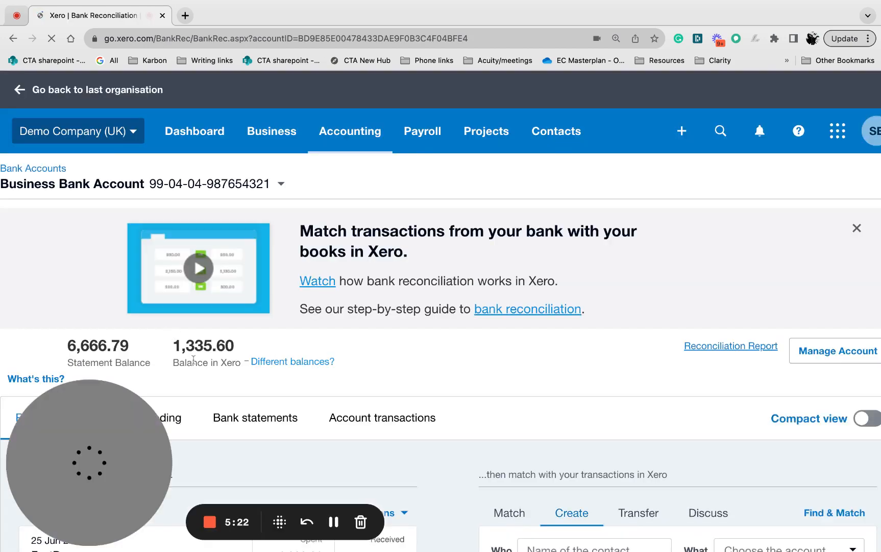
scroll(194, 359, down, 4)
scroll(193, 360, down, 1)
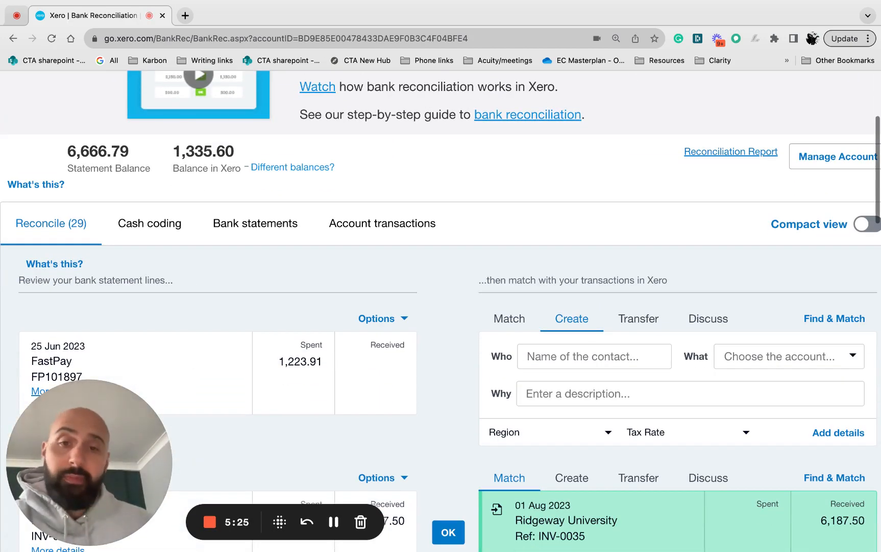
scroll(206, 342, down, 2)
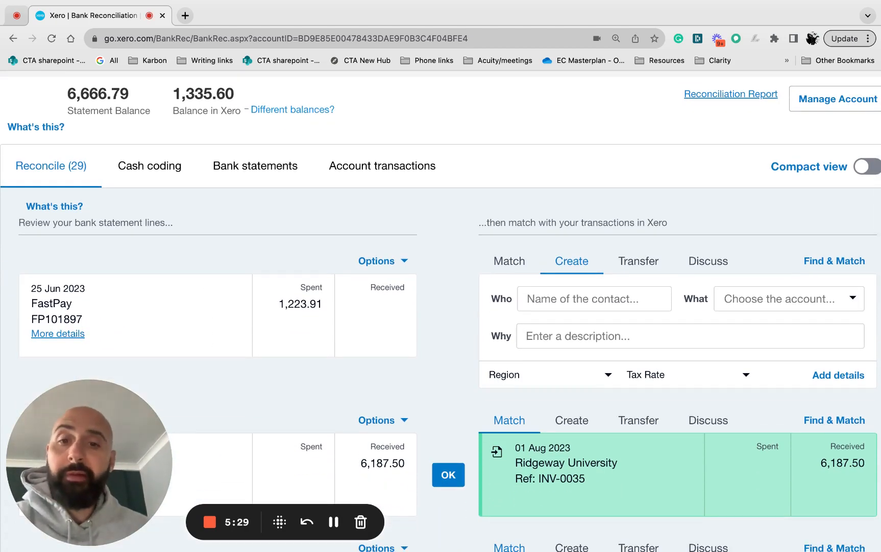
scroll(440, 311, down, 3)
scroll(286, 315, up, 1)
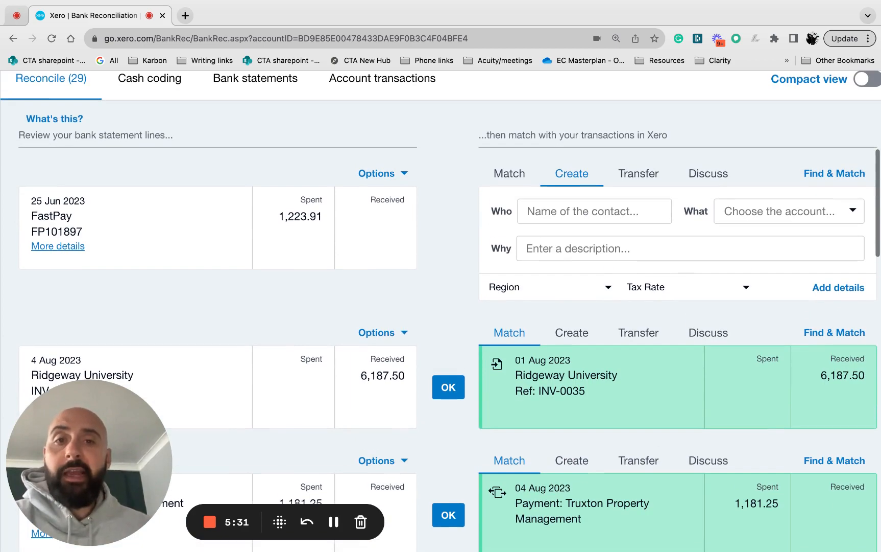
scroll(286, 315, up, 10)
scroll(294, 312, down, 6)
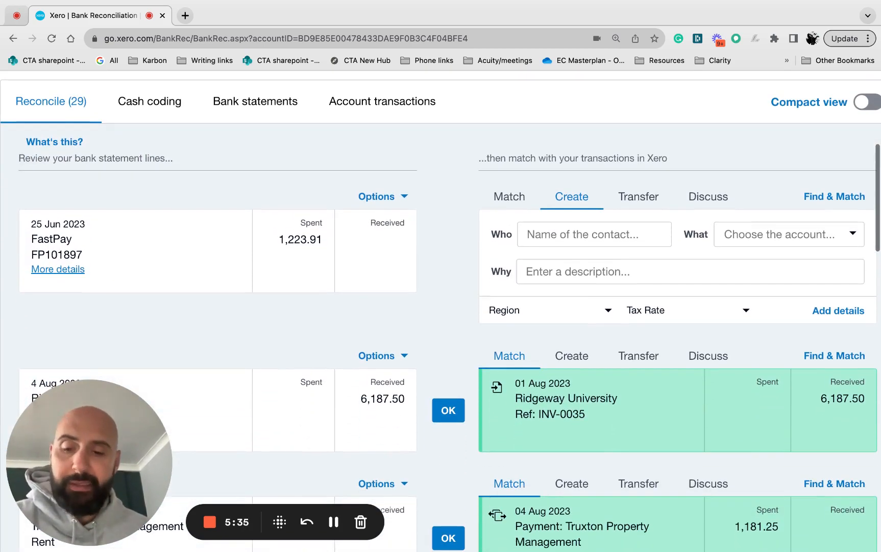
Zoom the reconciliation page out two levels so the statement lines and matching transactions fit side by side.
key(ctrl+minus)
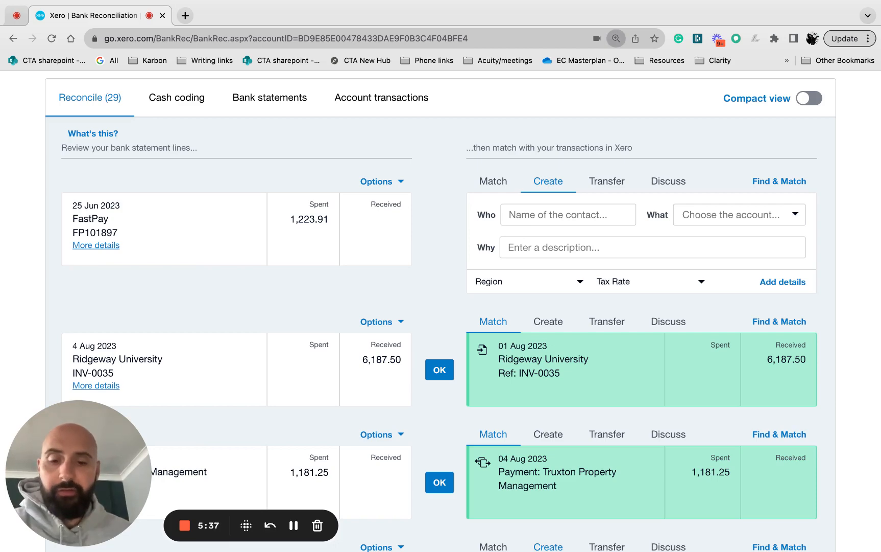
key(ctrl+minus)
scroll(440, 306, up, 1)
scroll(183, 242, up, 1)
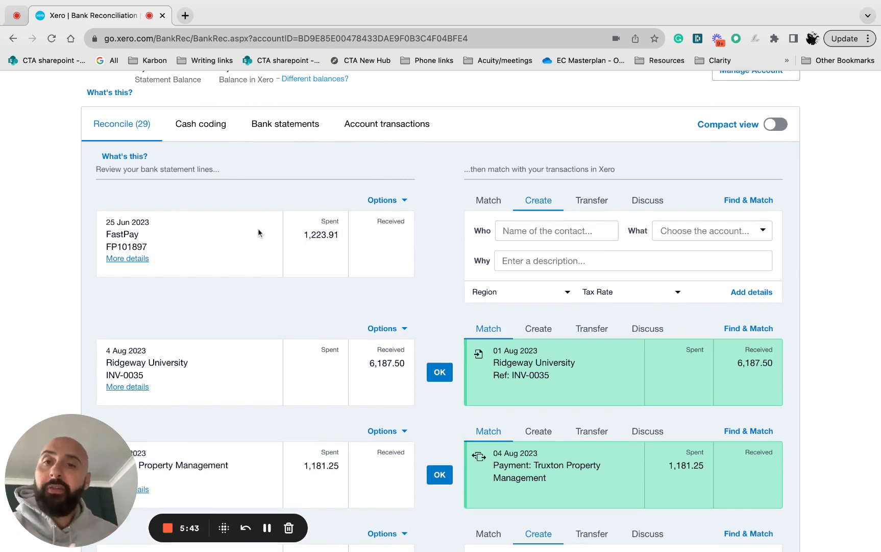
Review the statement details of the 25 Jun 2023 FastPay line and close them.
scroll(250, 259, down, 1)
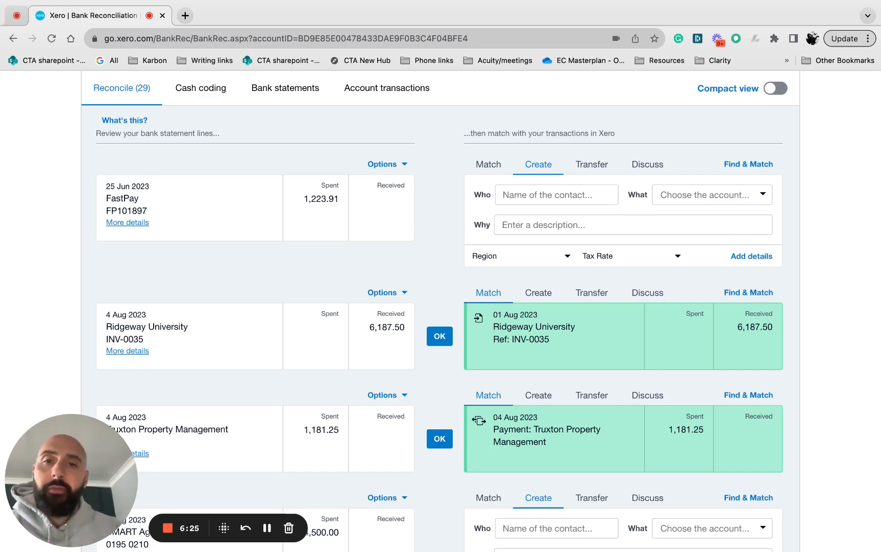
scroll(280, 263, up, 2)
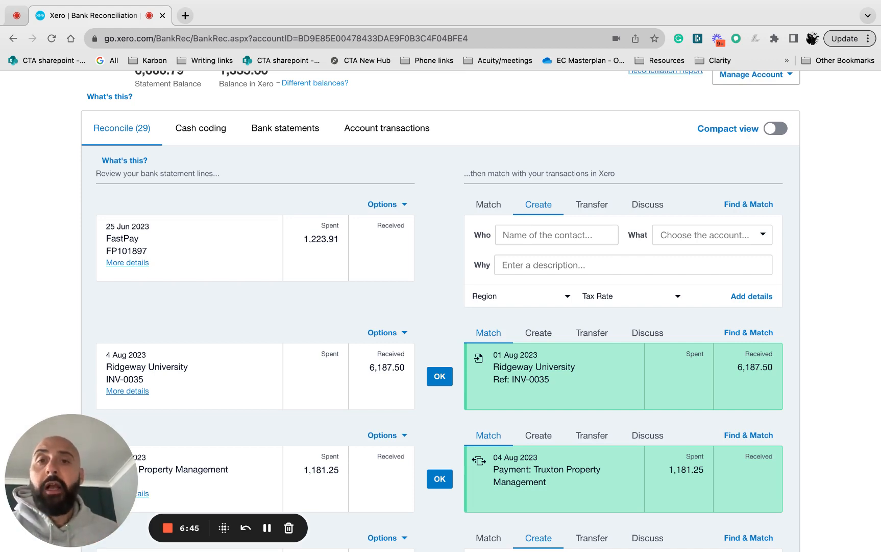
click(138, 269)
scroll(172, 306, down, 2)
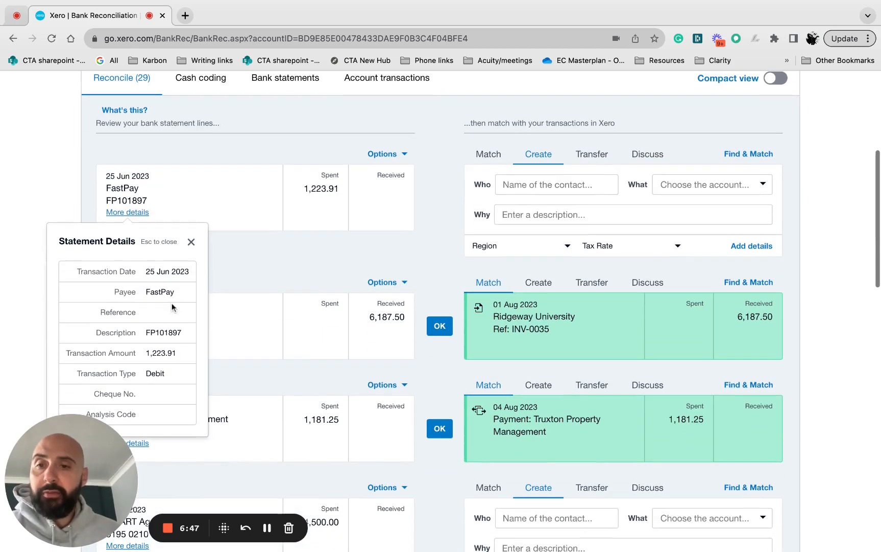
click(191, 242)
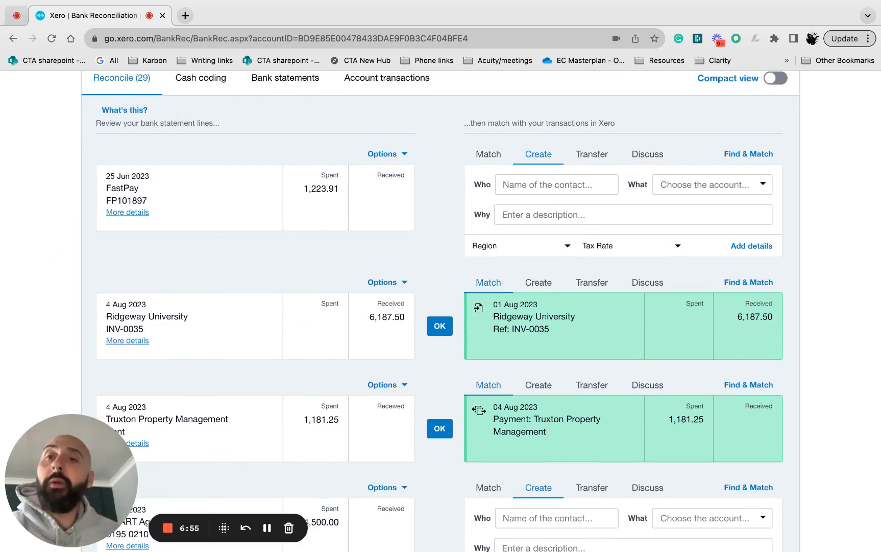
Enter the employee's full name as a new contact for the FastPay statement line.
click(512, 184)
text(Jo)
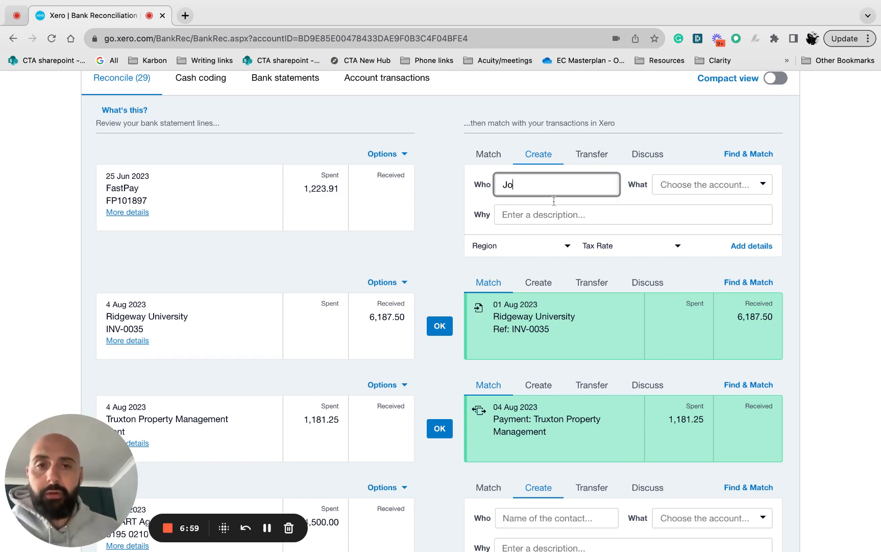
text(e Smith)
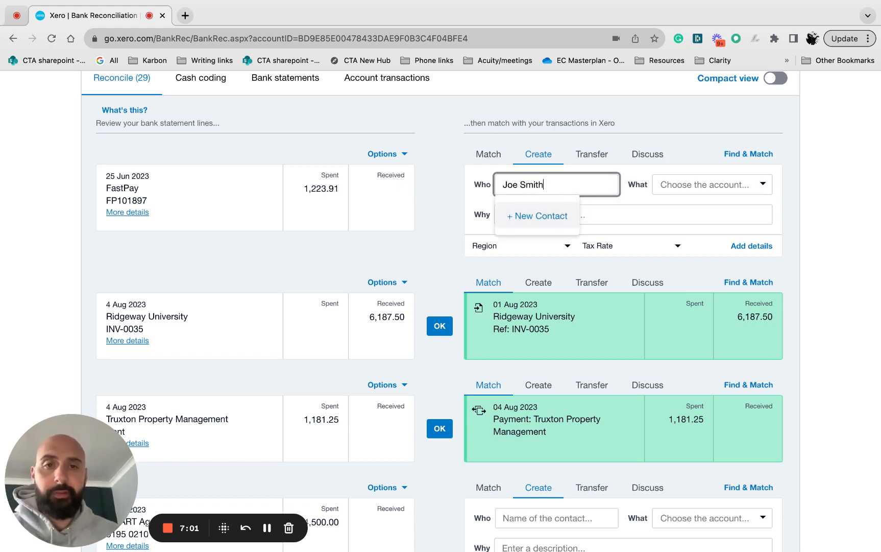
click(544, 222)
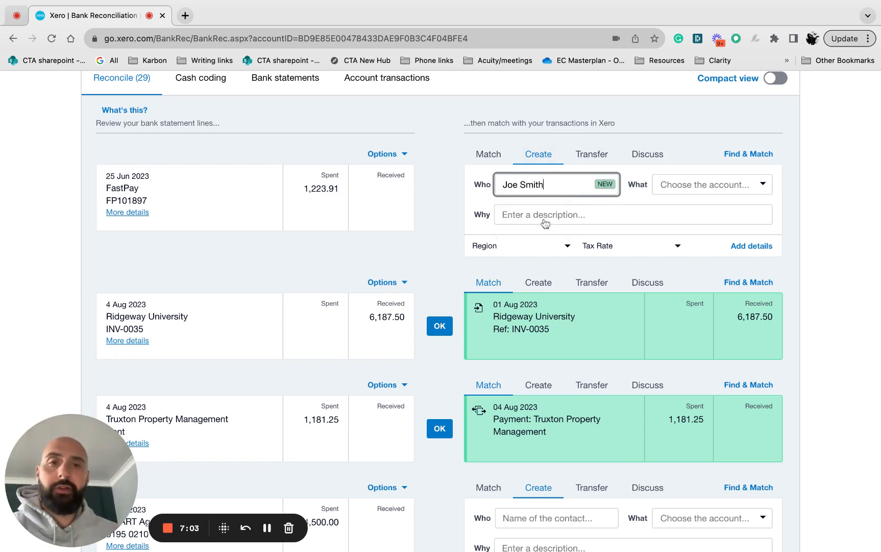
Assign the FastPay line to the account 477 - Salaries.
click(675, 190)
text(sda)
key(BackSpace)
key(BackSpace)
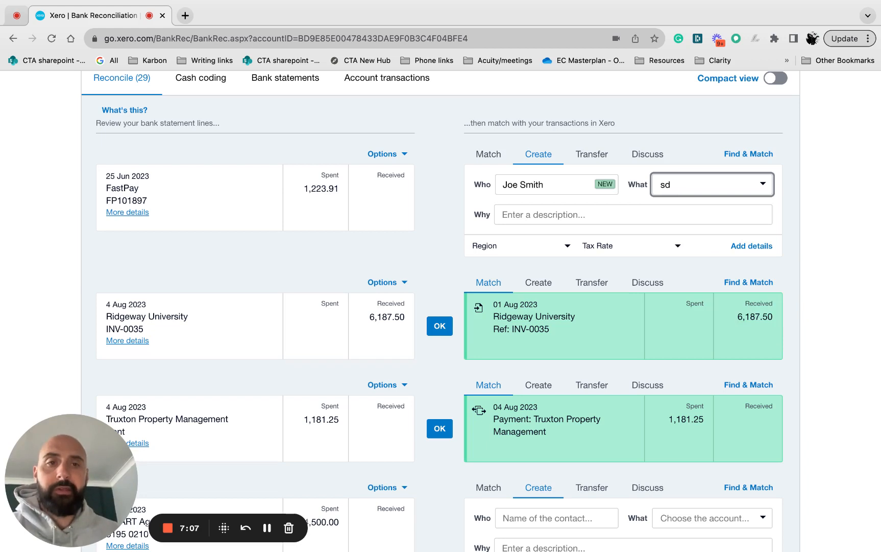
text(ala)
click(693, 208)
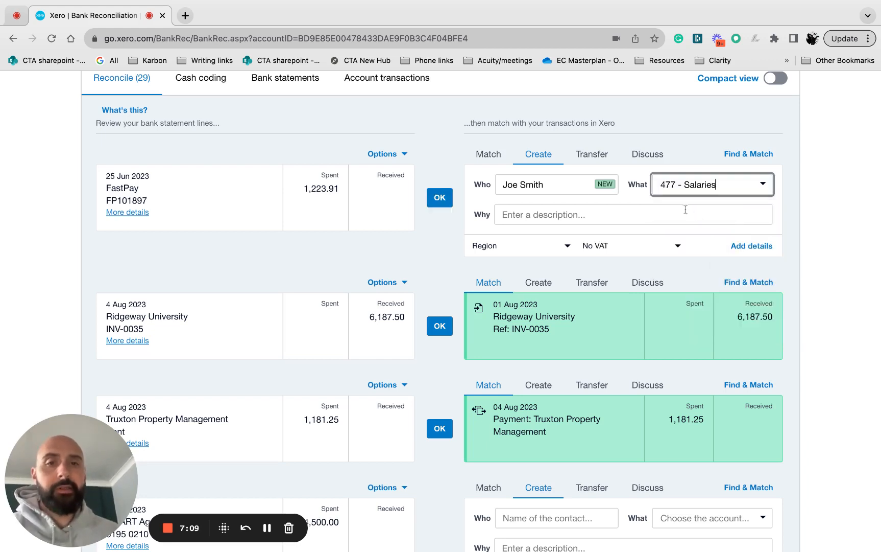
Describe the FastPay transaction as "Wages June" and reconcile the line.
click(550, 218)
text(Wahes for)
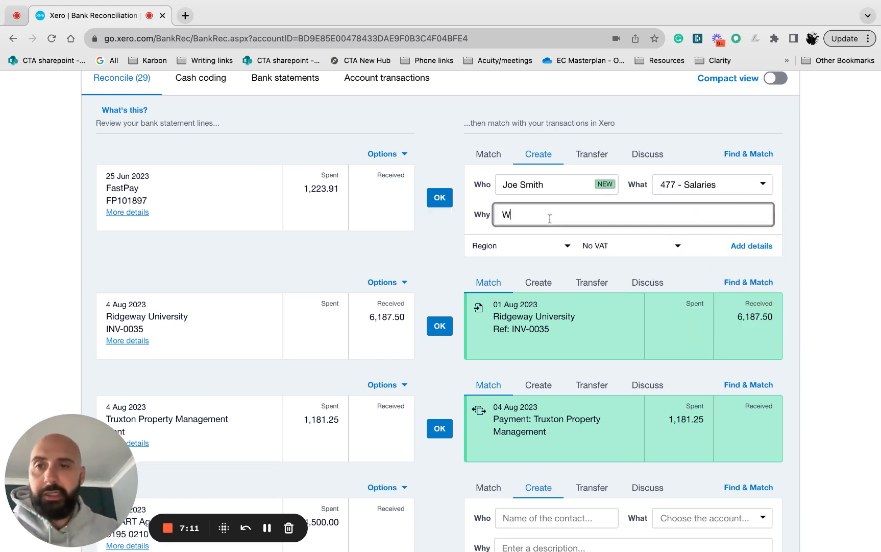
key(BackSpace)
key(BackSpace)
key(BackSpace)
key(BackSpace)
key(BackSpace)
key(BackSpace)
key(BackSpace)
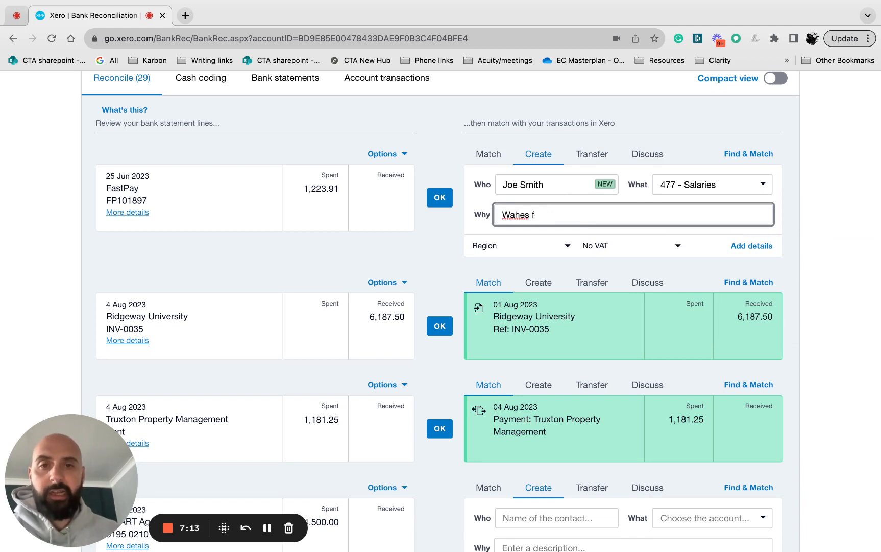
text(ges June)
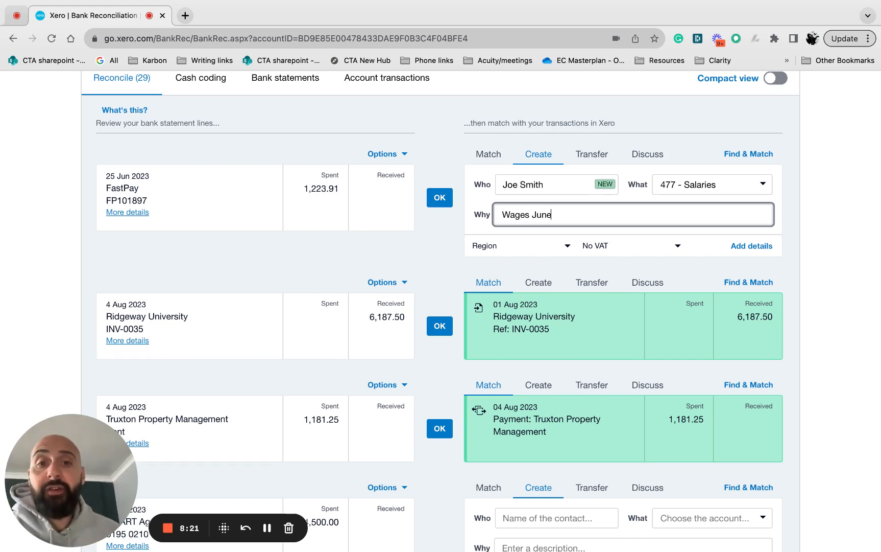
click(441, 202)
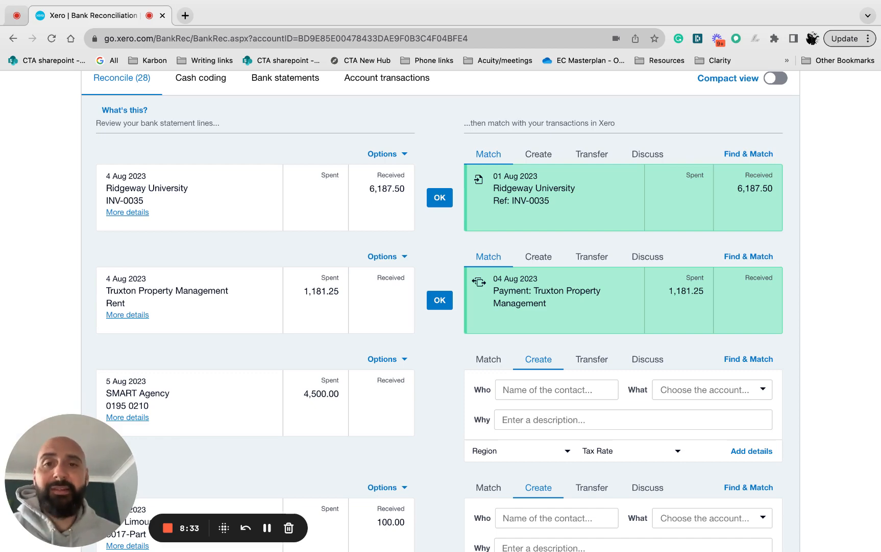
Set the existing contact SMART Agency for the 5 Aug 2023 statement line of 4,500.00 spent.
scroll(438, 255, down, 3)
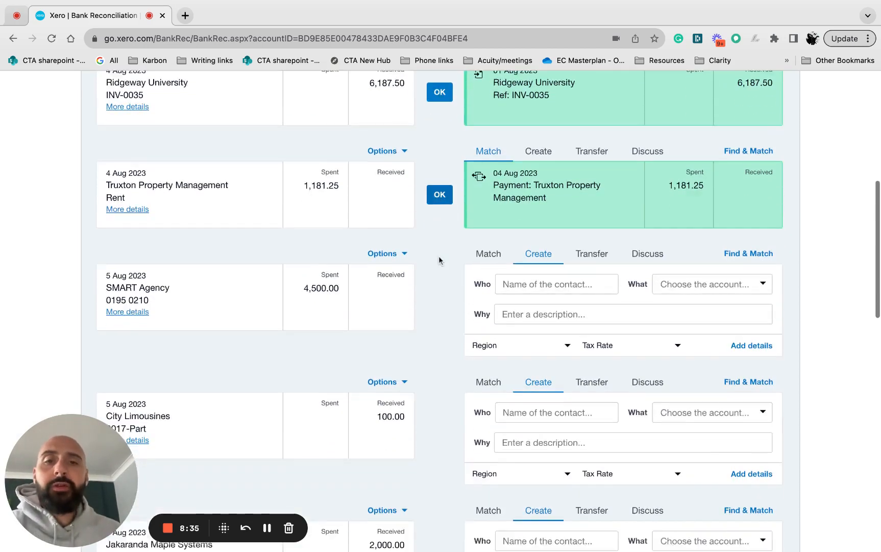
scroll(550, 252, down, 1)
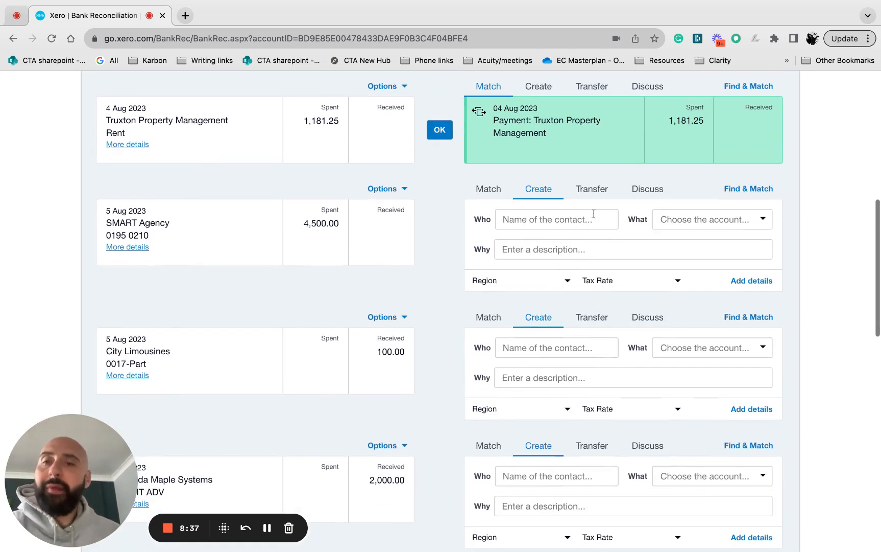
scroll(594, 213, down, 2)
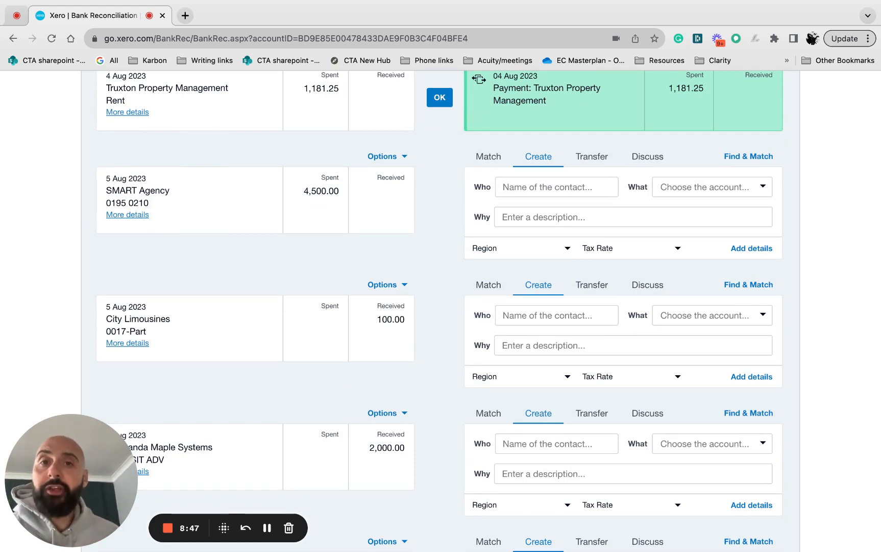
scroll(566, 140, up, 2)
scroll(566, 141, down, 3)
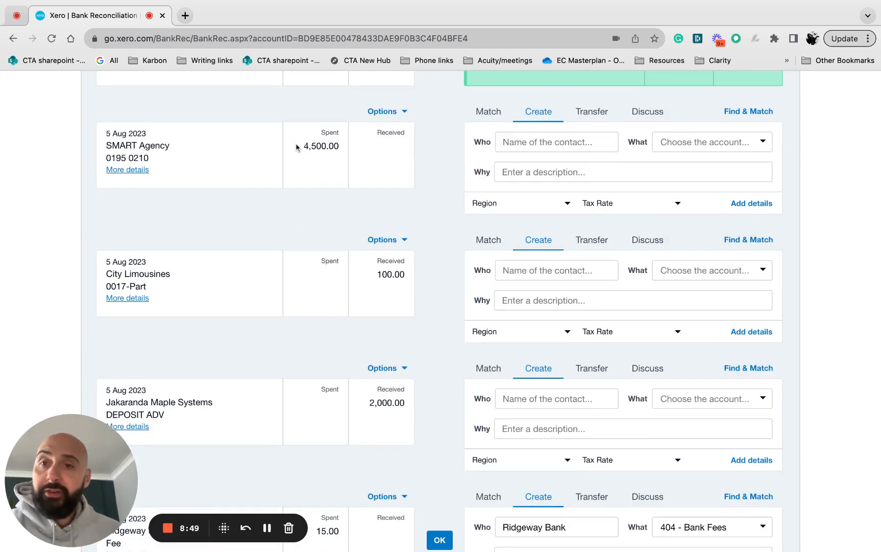
click(526, 139)
text(Sma)
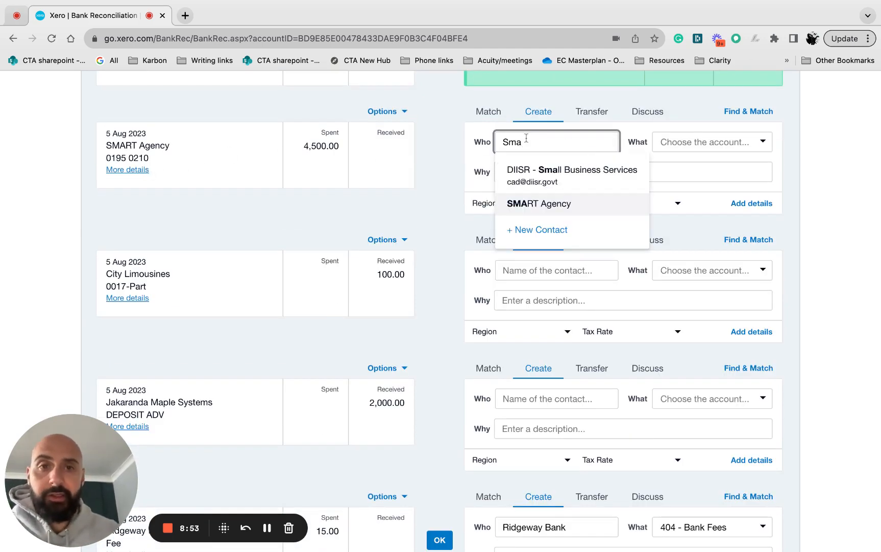
click(535, 203)
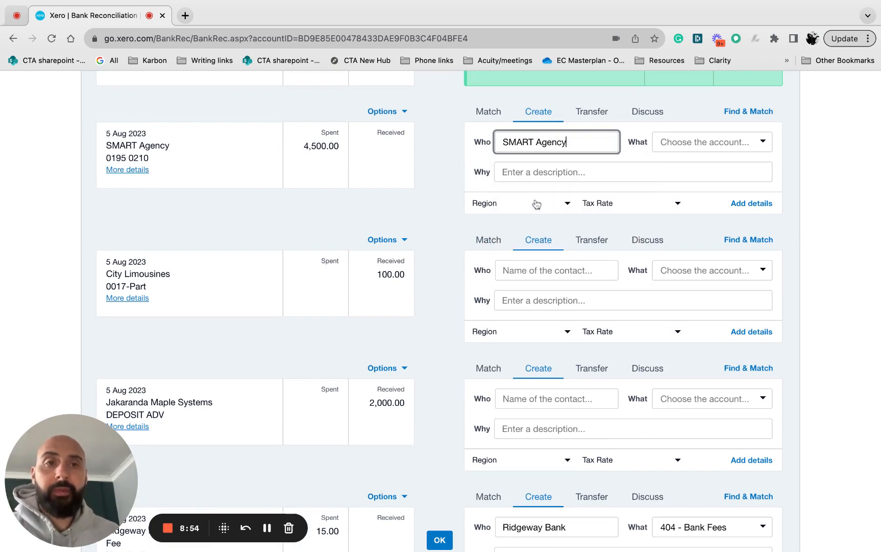
Assign the SMART Agency line to the account 412 - Consulting and reconcile it.
click(665, 143)
text(consiu)
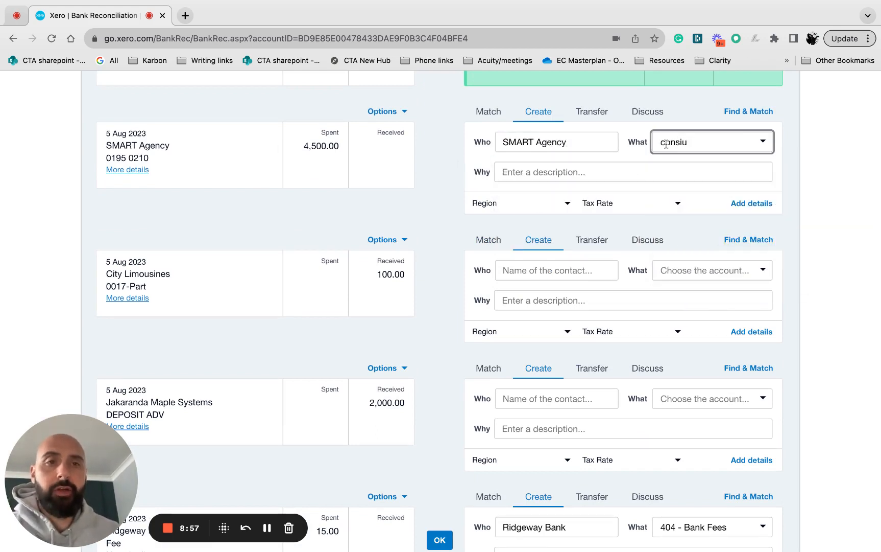
key(BackSpace)
key(BackSpace)
click(699, 163)
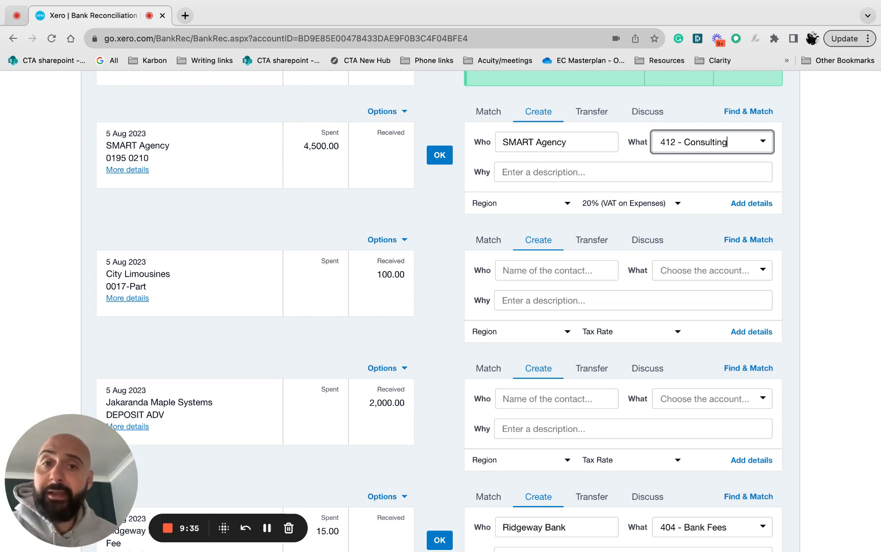
click(440, 155)
Reconcile the Truxton Property Management rent line with its suggested matching payment of 1,181.25.
scroll(472, 262, up, 3)
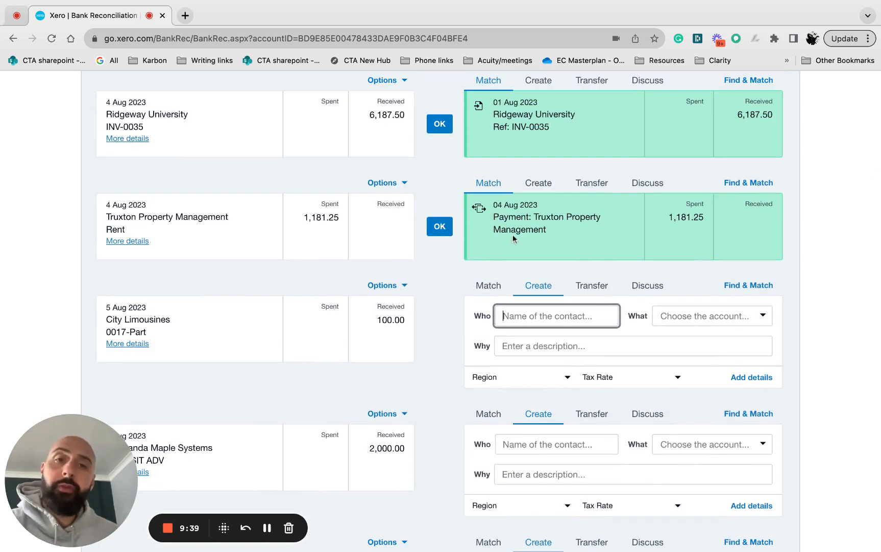
scroll(562, 265, up, 1)
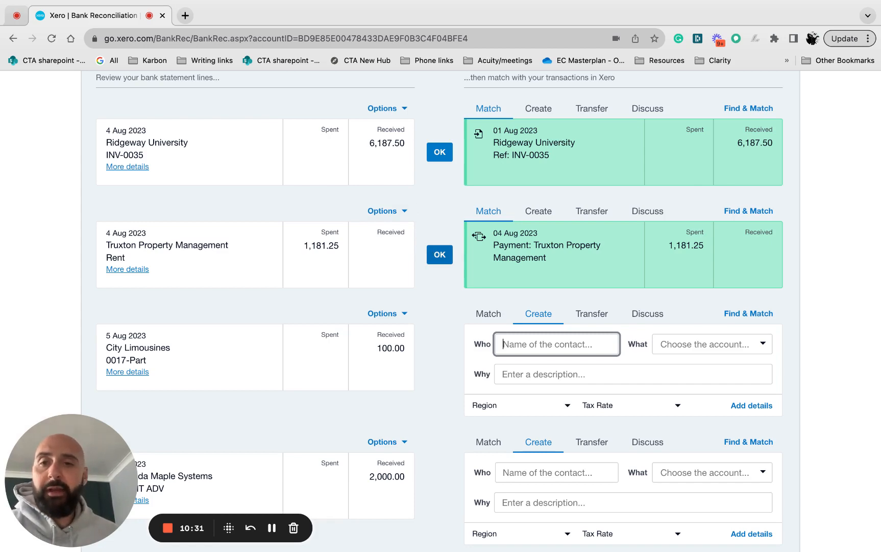
click(440, 254)
Show the statement details of the Ridgeway University receipt dated 4 Aug 2023.
scroll(525, 217, up, 2)
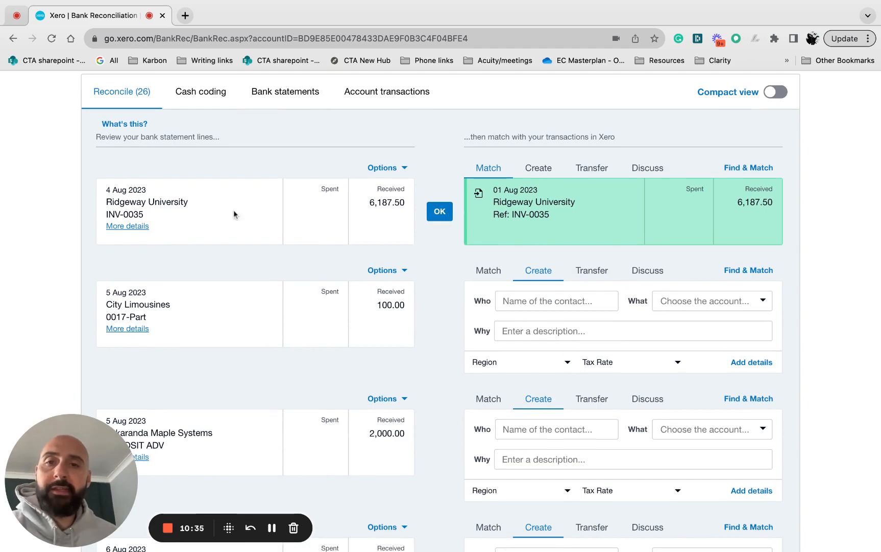
click(141, 230)
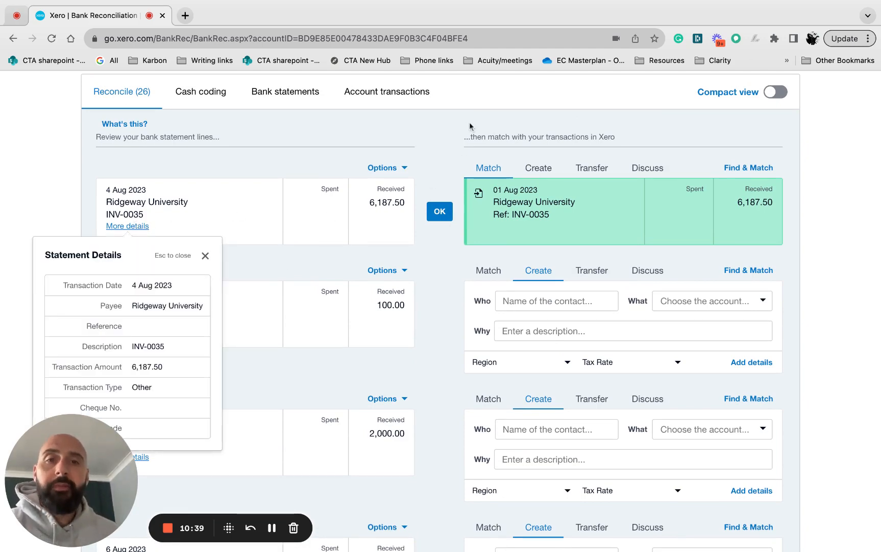
Open the sales invoices list in a separate browser tab beside the bank reconciliation page.
scroll(457, 169, up, 5)
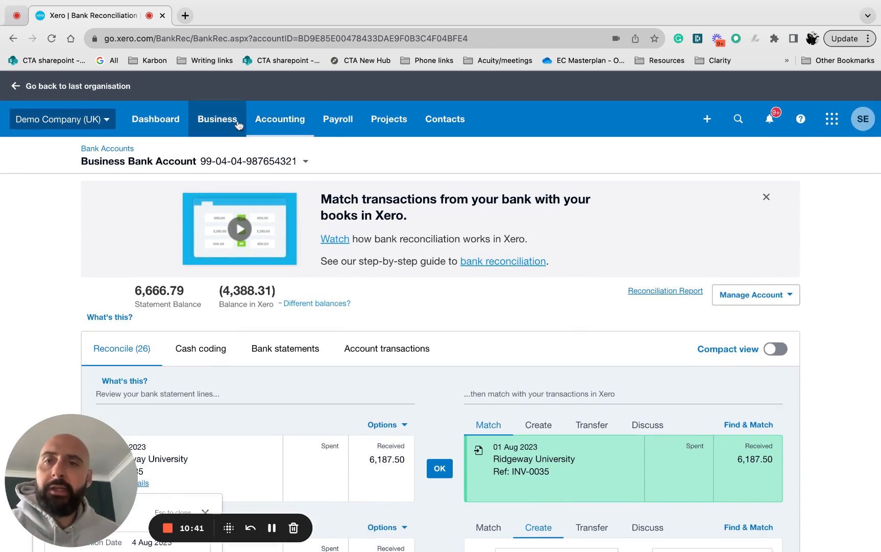
click(230, 125)
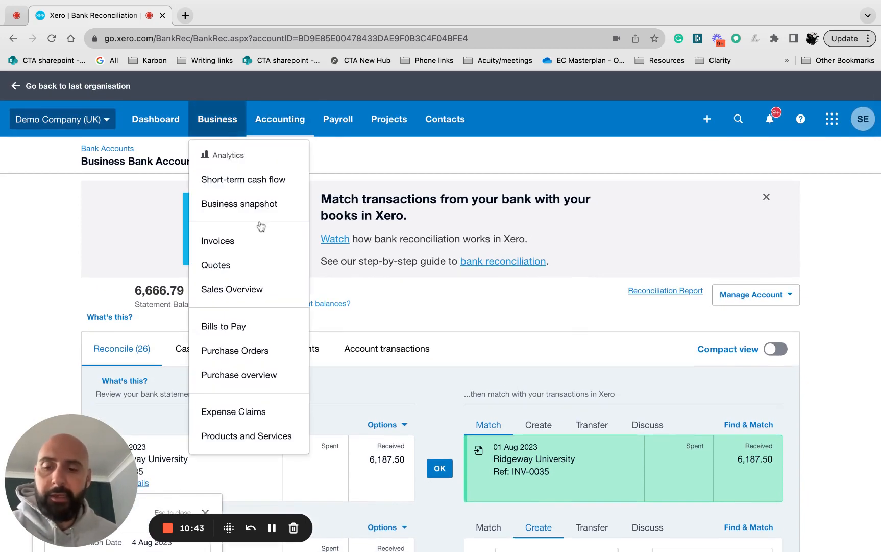
super+click(232, 240)
click(215, 16)
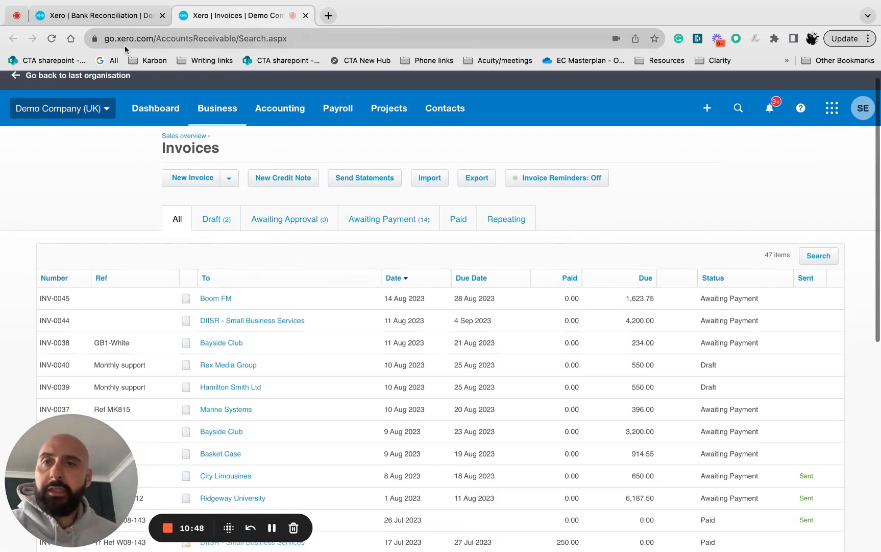
Check the Ridgeway University line on the bank reconciliation page again and return to the invoices list.
click(109, 20)
click(200, 19)
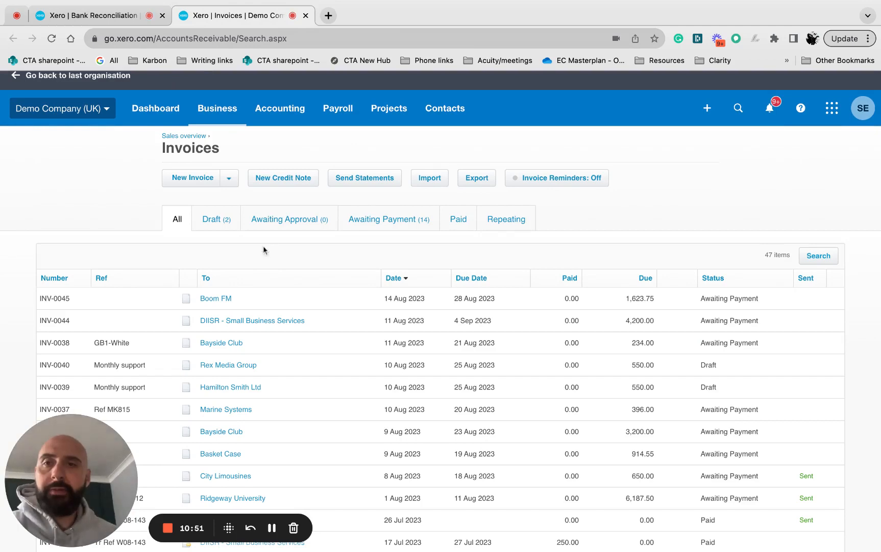
click(121, 18)
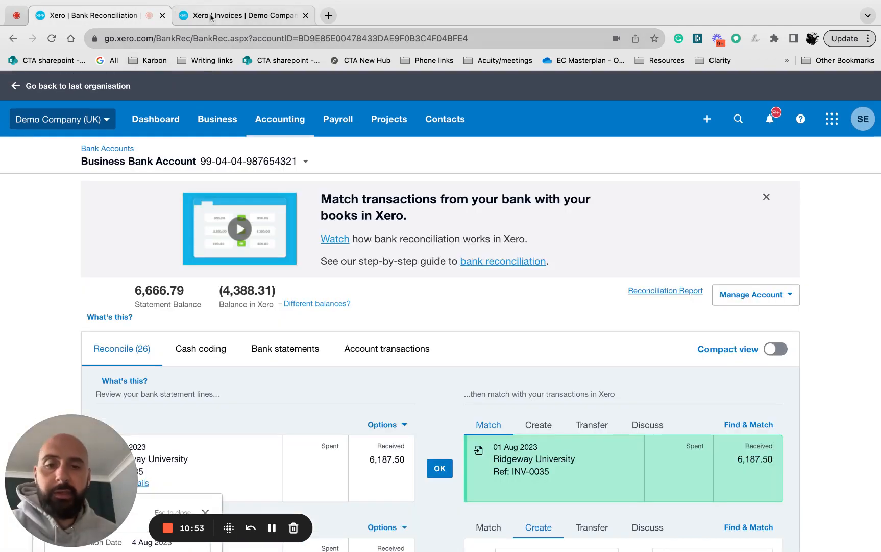
scroll(246, 157, down, 2)
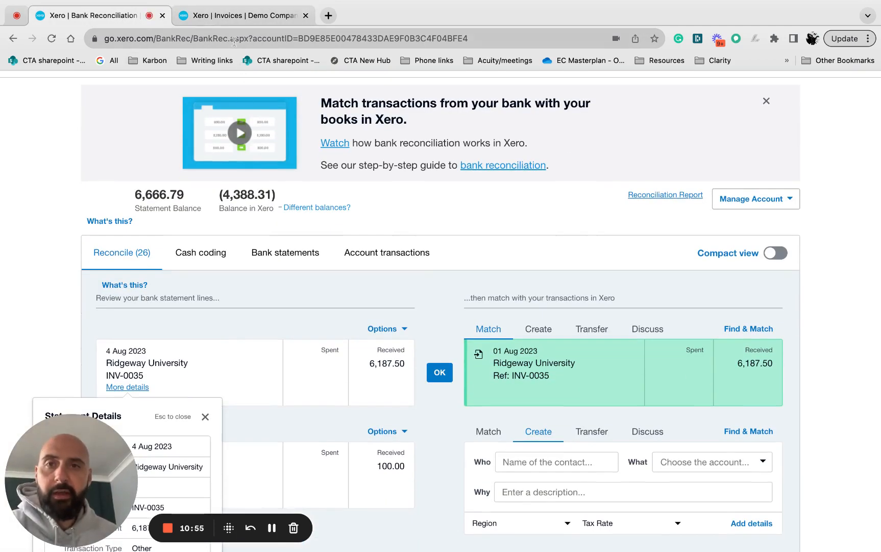
click(235, 16)
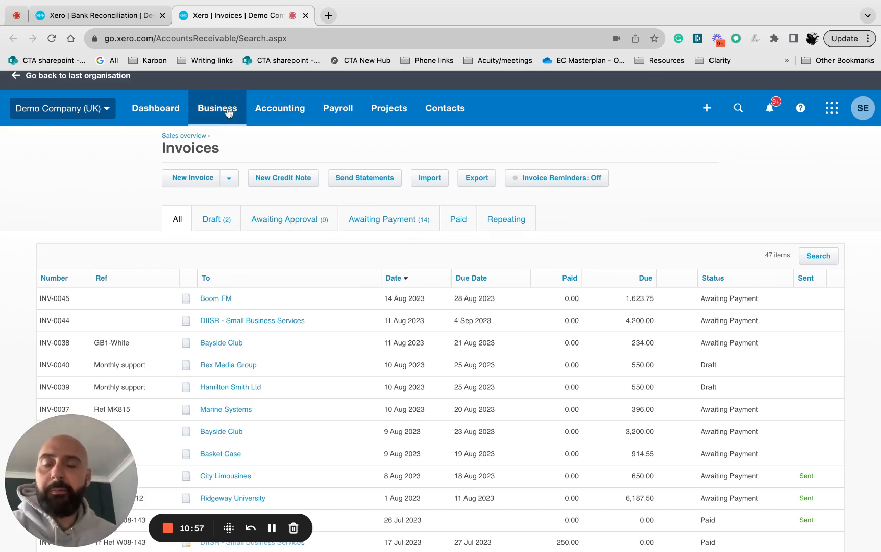
List only the invoices awaiting payment and locate the Ridgeway University invoice for 6,187.50.
click(389, 223)
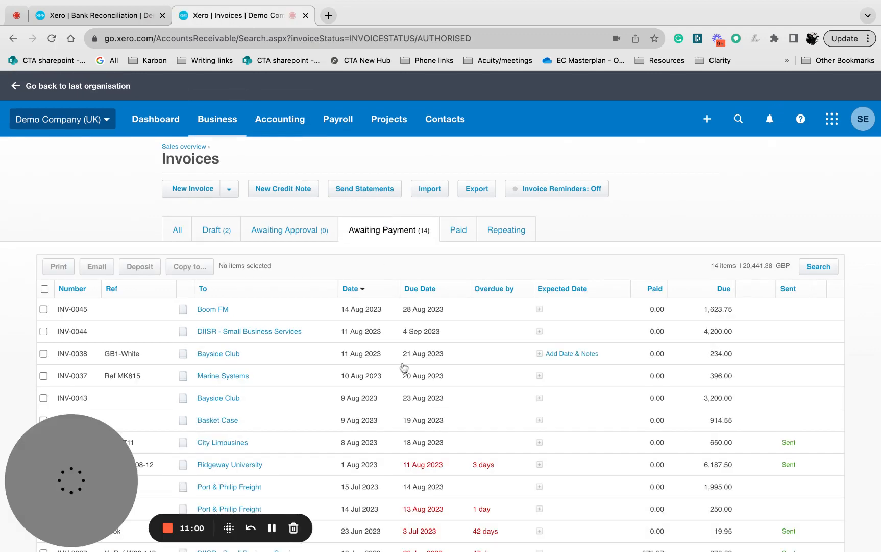
scroll(383, 371, down, 2)
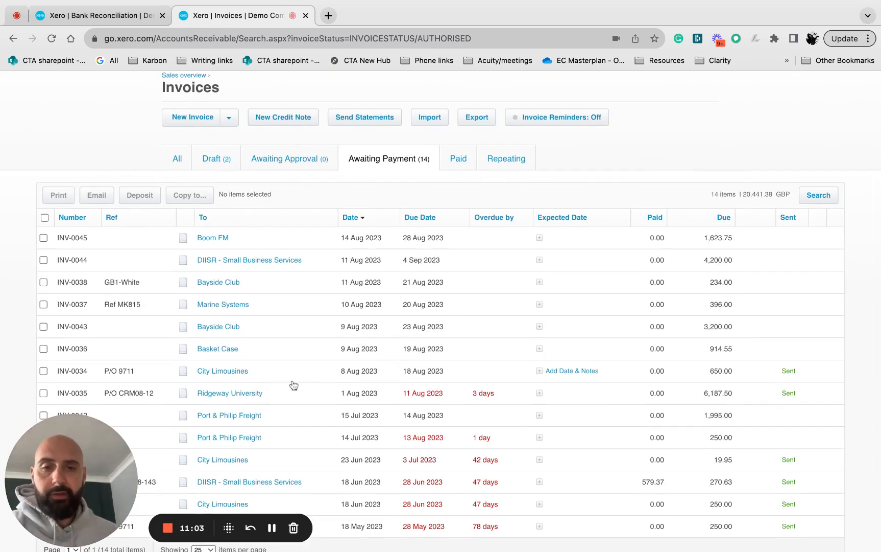
scroll(248, 382, down, 1)
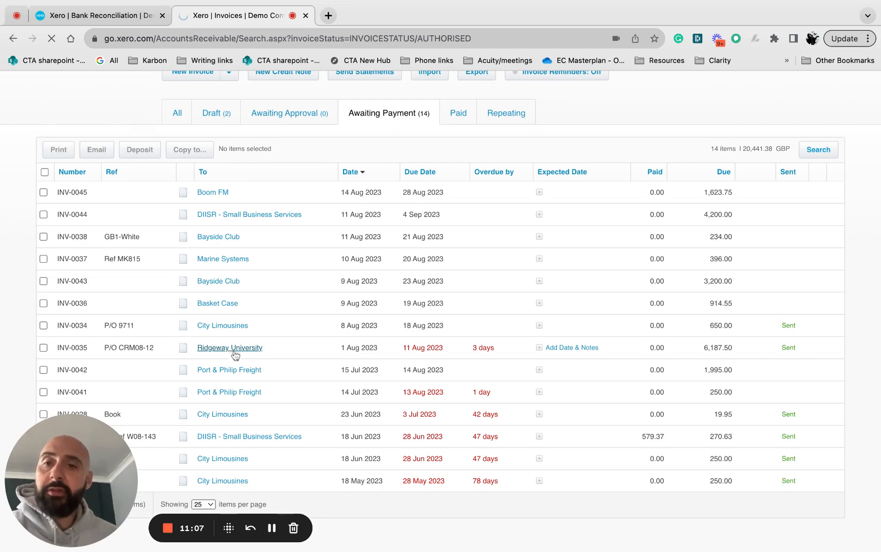
Open the Ridgeway University invoice for 6,187.50 and start its PDF print, then cancel the print.
click(230, 347)
scroll(288, 387, down, 1)
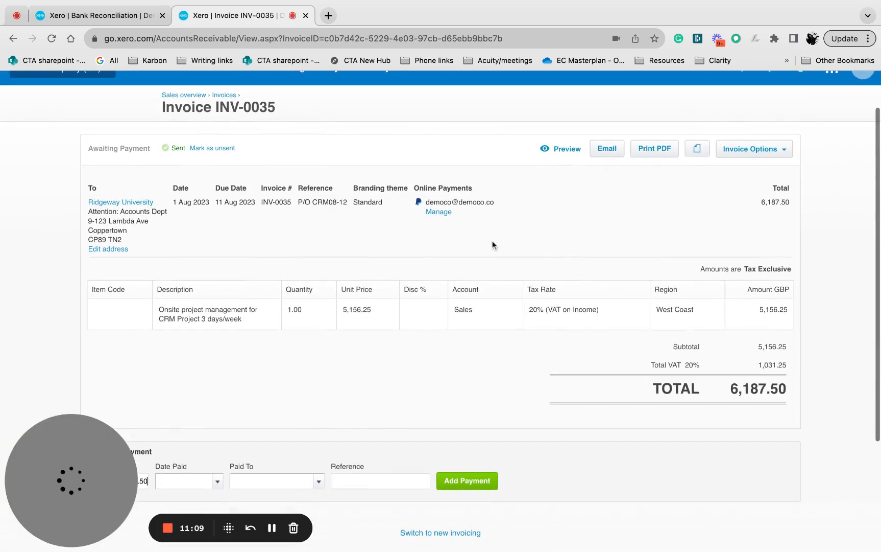
click(649, 153)
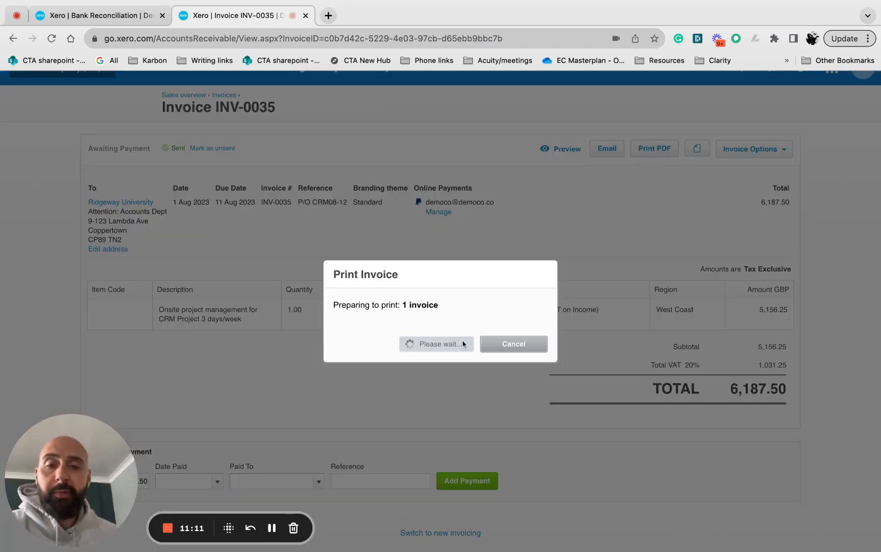
click(513, 344)
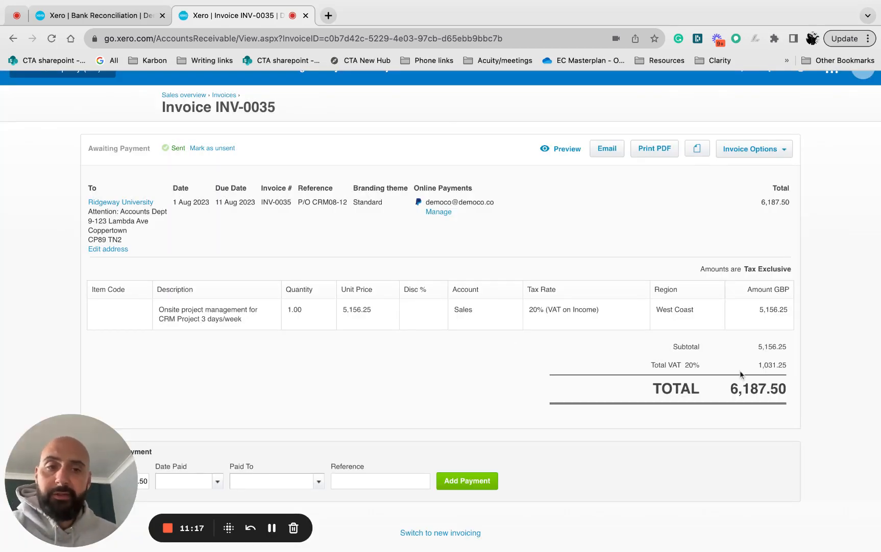
Review the details of invoice INV-0035 and compare them with the Ridgeway University line on the bank reconciliation page.
scroll(465, 285, down, 2)
scroll(465, 286, up, 4)
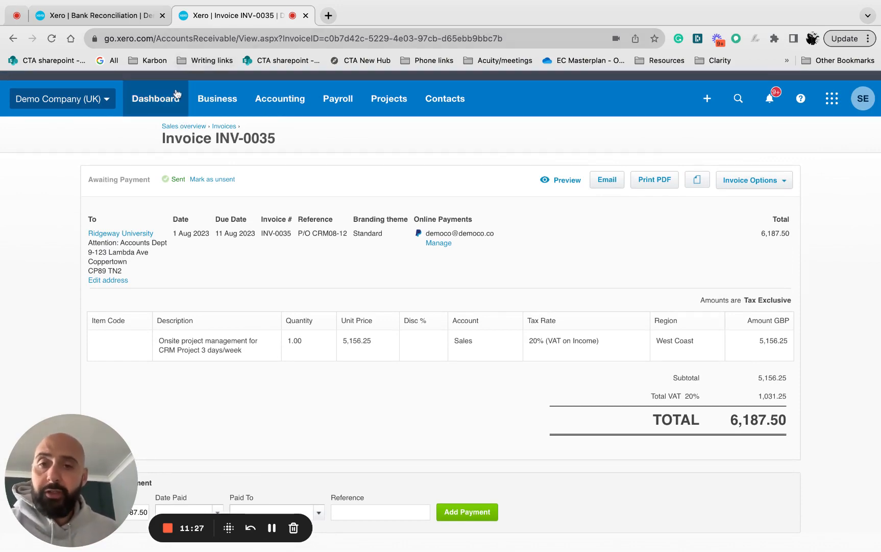
scroll(282, 348, down, 5)
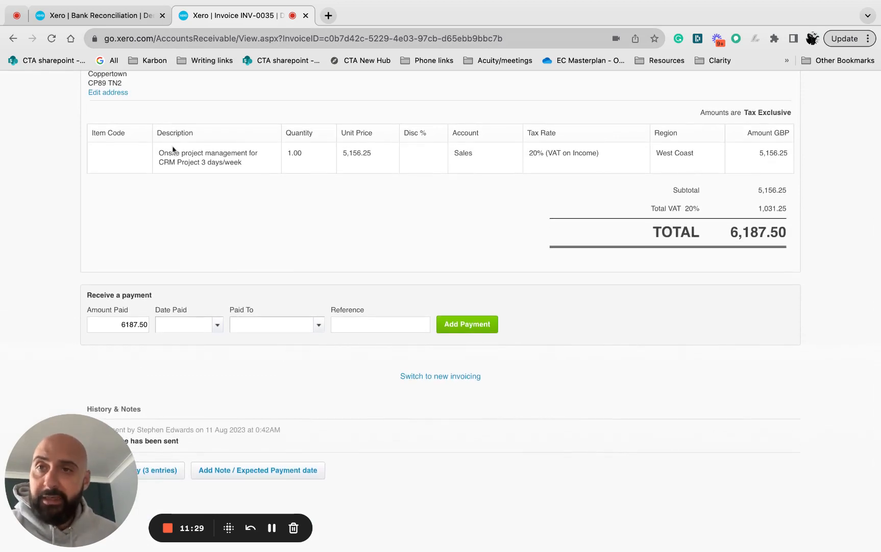
click(133, 21)
scroll(266, 333, down, 1)
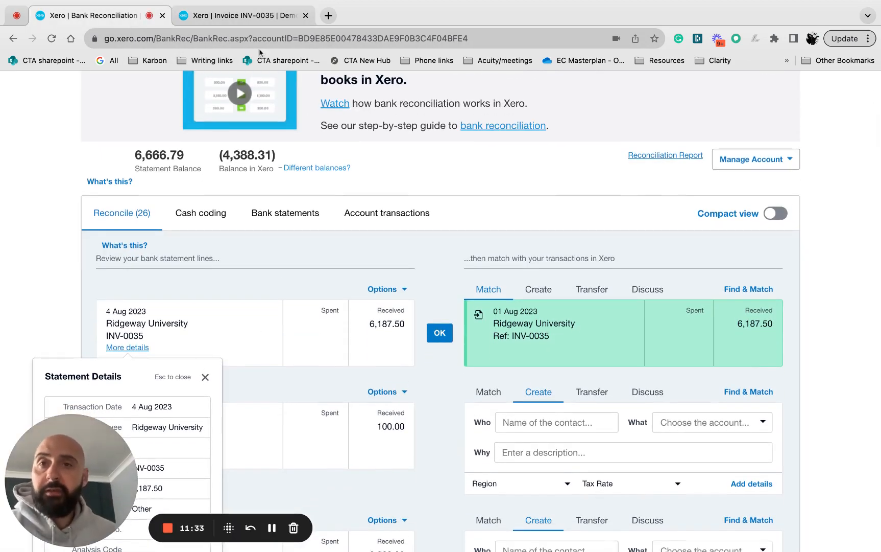
click(244, 16)
scroll(315, 304, up, 5)
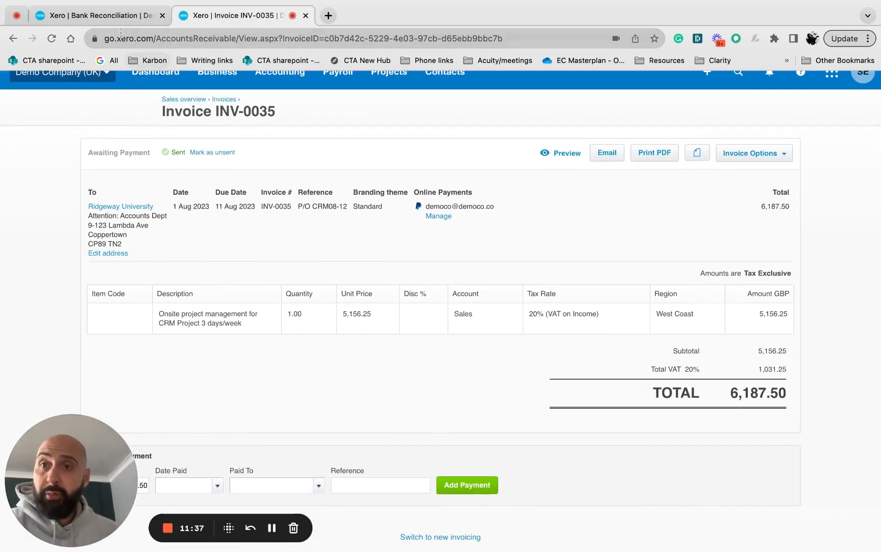
Reconcile the Ridgeway University receipt of 6,187.50 by accepting its suggested match with invoice INV-0035.
click(117, 15)
scroll(456, 290, down, 3)
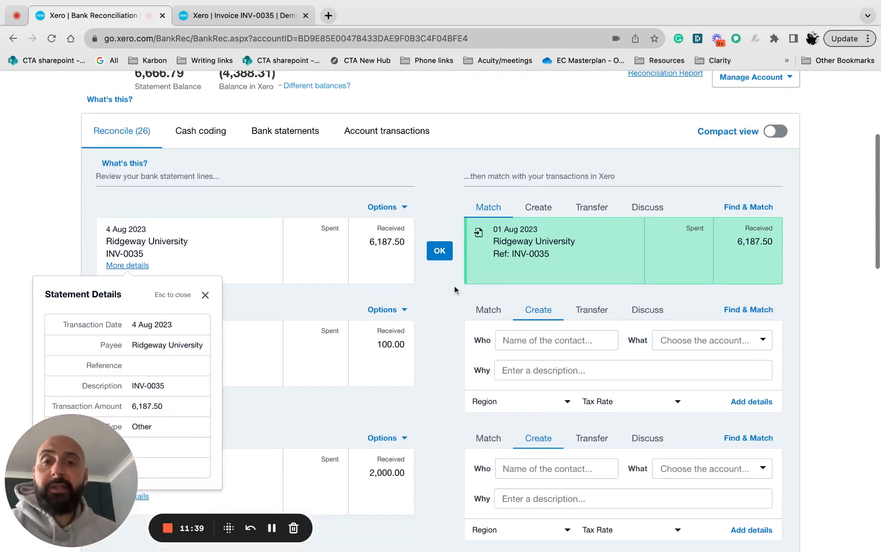
click(446, 258)
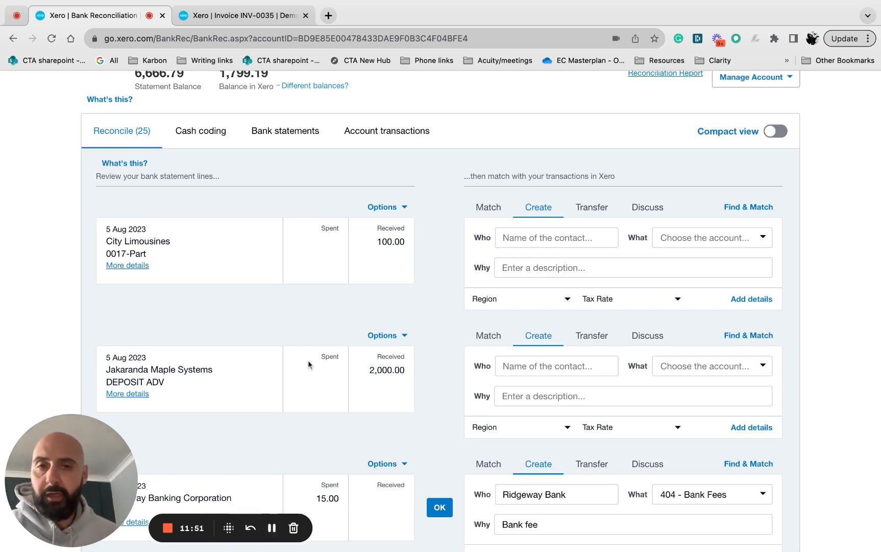
Show the dashboard in the bank reconciliation tab and open the sales invoices list in the other browser tab.
scroll(307, 359, up, 5)
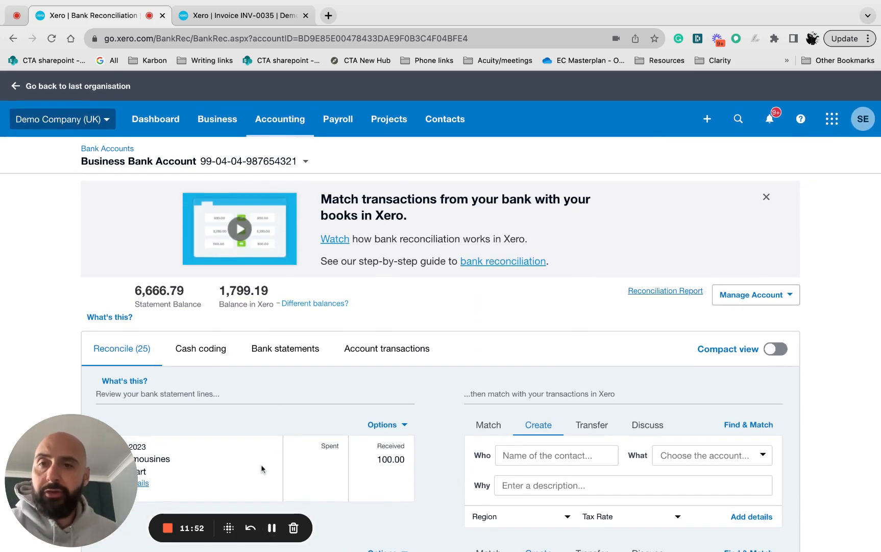
click(165, 120)
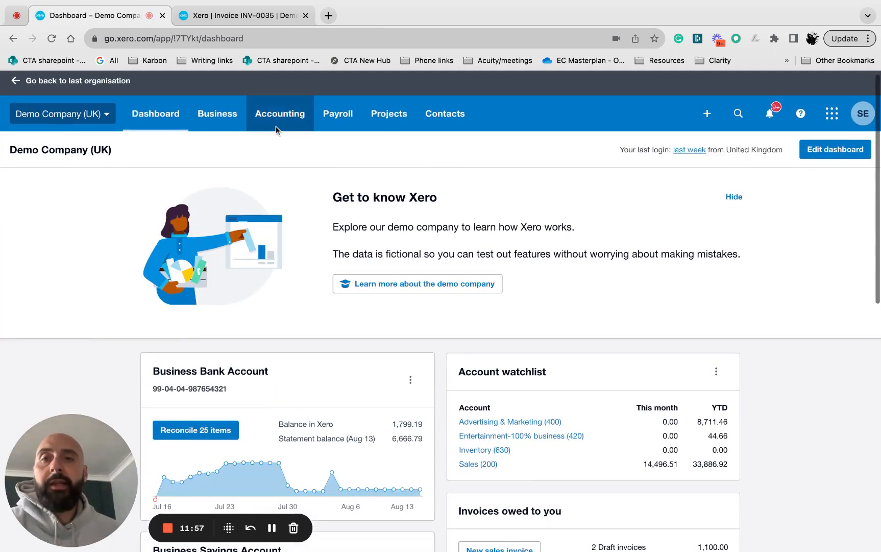
click(234, 22)
scroll(290, 216, up, 2)
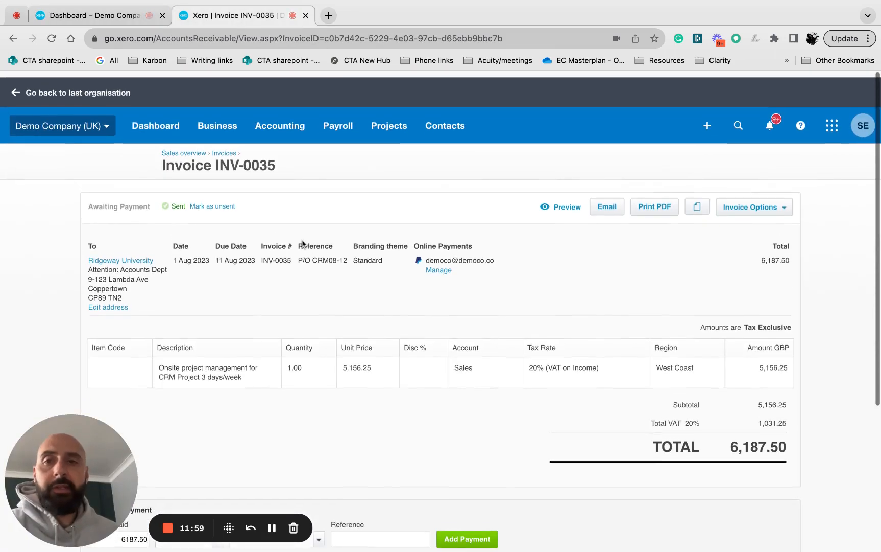
click(217, 119)
click(230, 255)
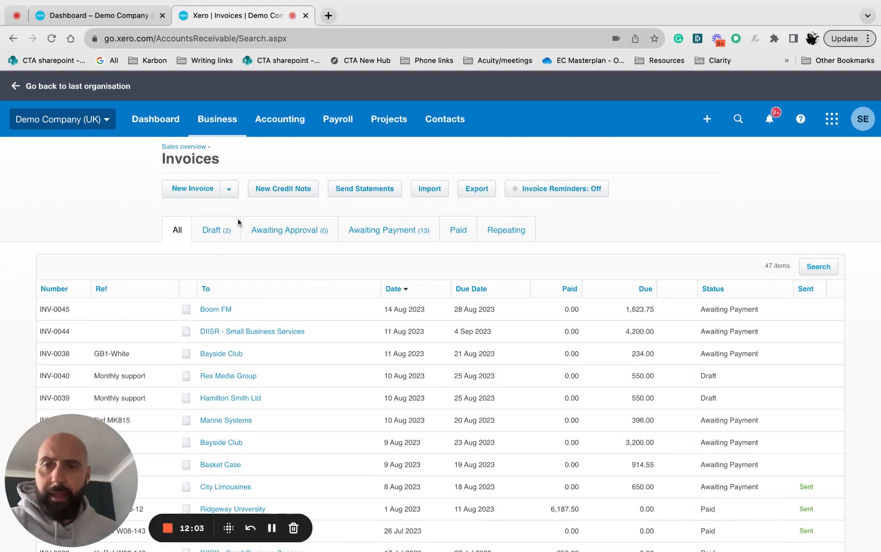
Start a new sales invoice to Abby & Wells with the reference Services.
click(193, 188)
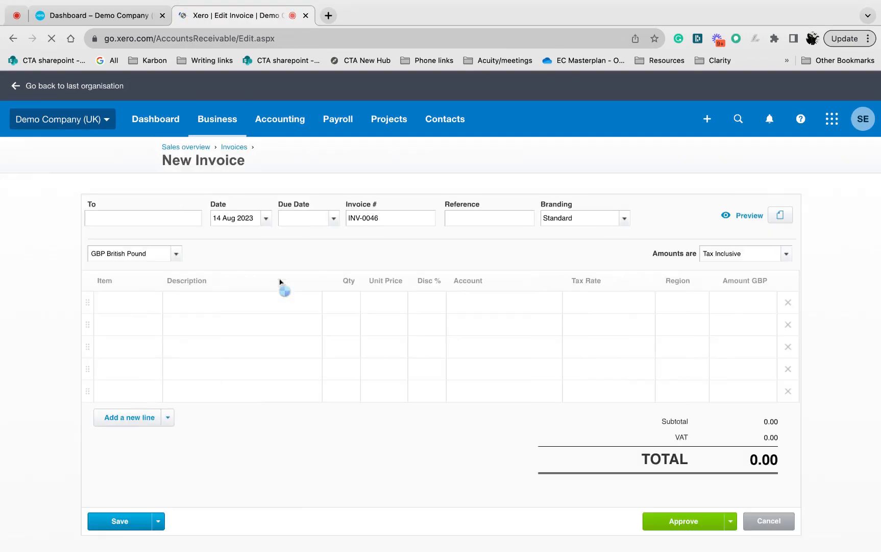
click(167, 222)
text(a)
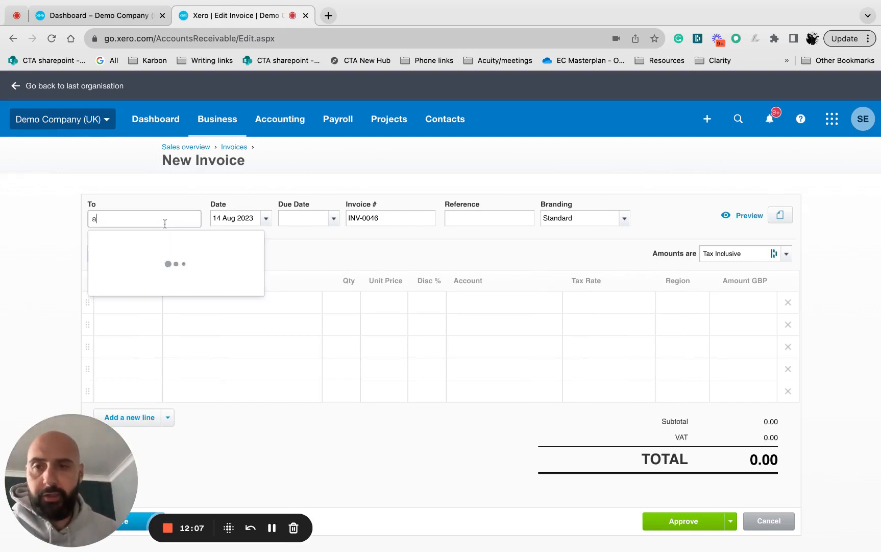
key(Tab)
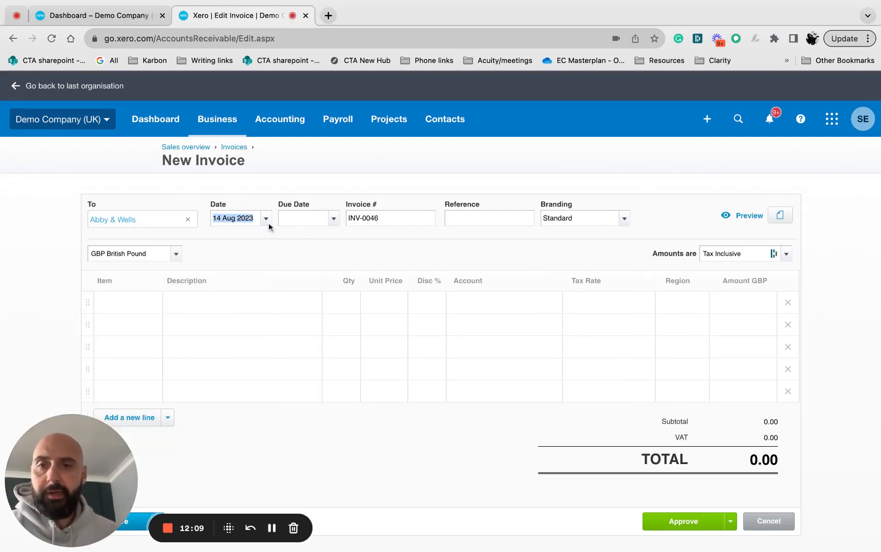
click(466, 217)
text(Services)
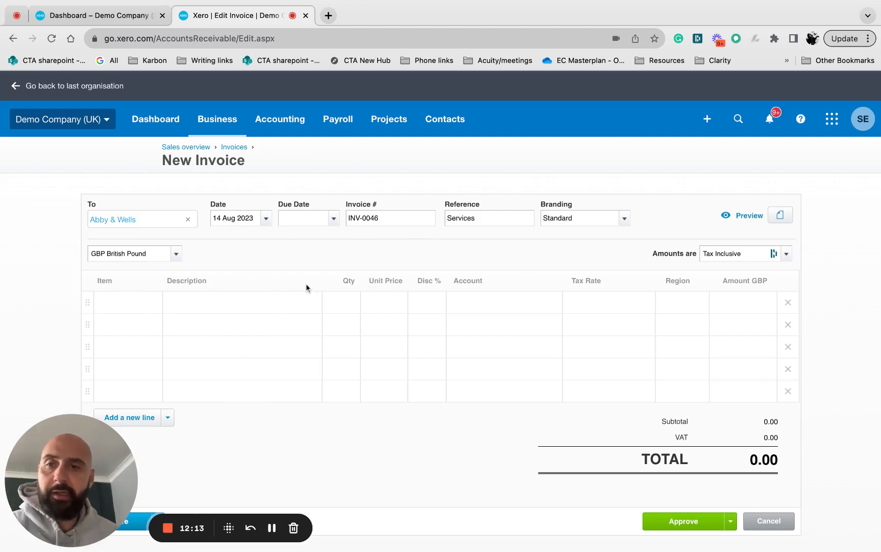
Look through the available items for the first invoice line and describe the line as "For services delivered" without choosing an item.
click(141, 303)
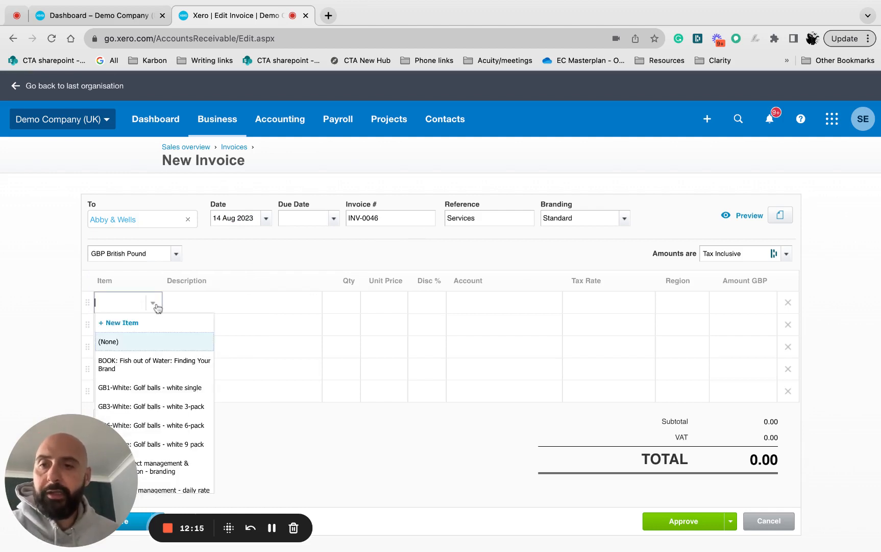
scroll(154, 378, down, 2)
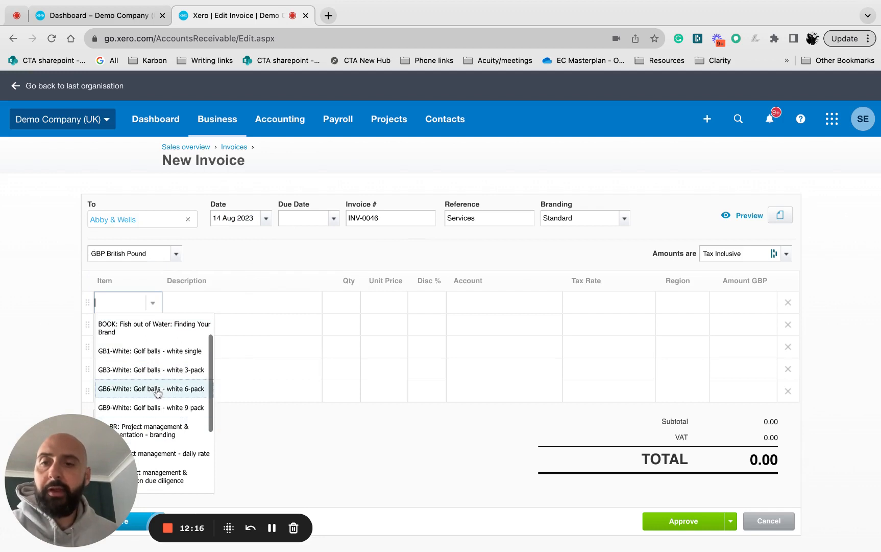
click(212, 300)
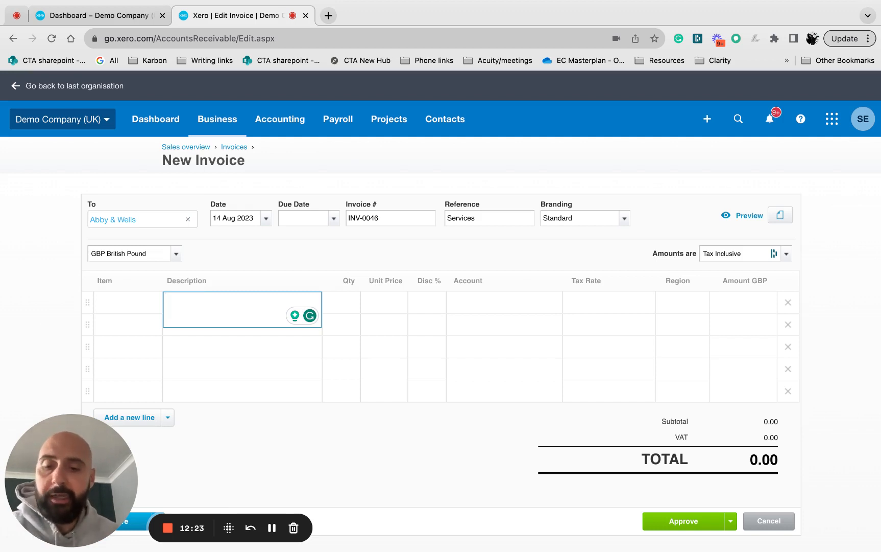
text(Se)
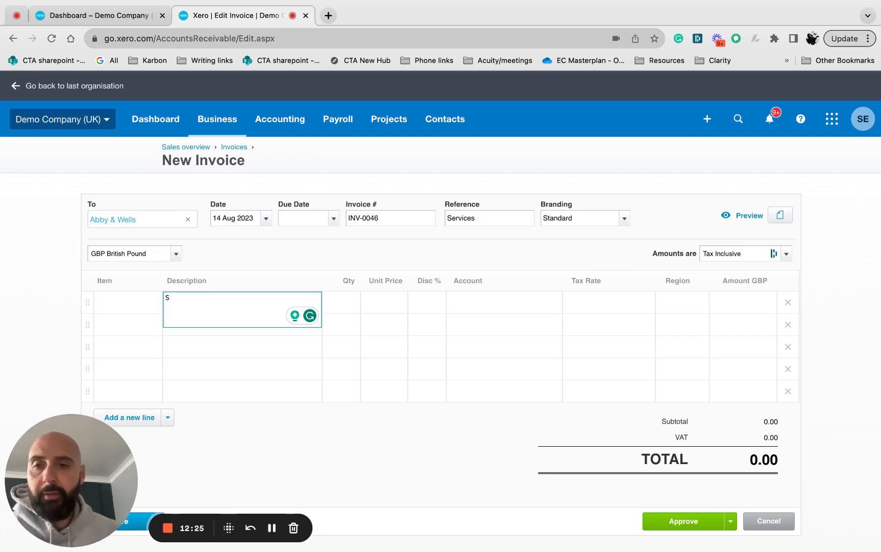
key(BackSpace)
text(For servic)
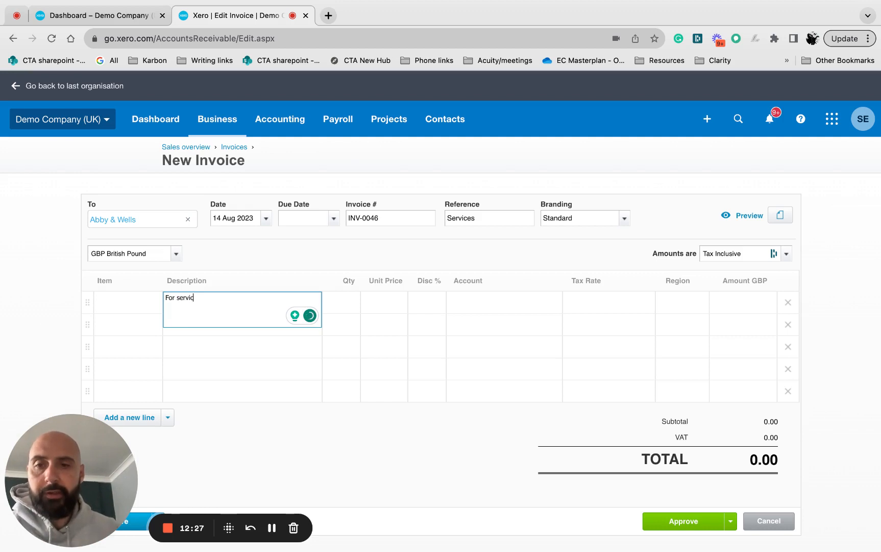
text(es deli)
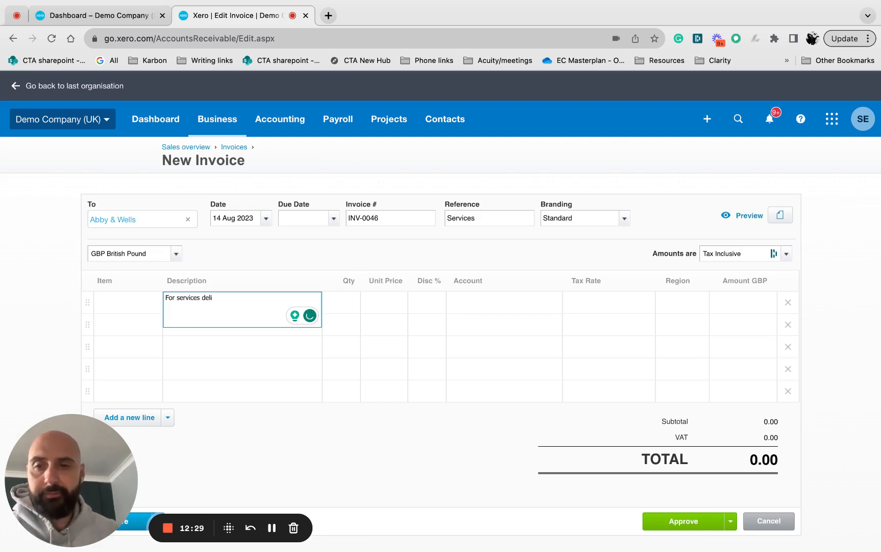
text(overed)
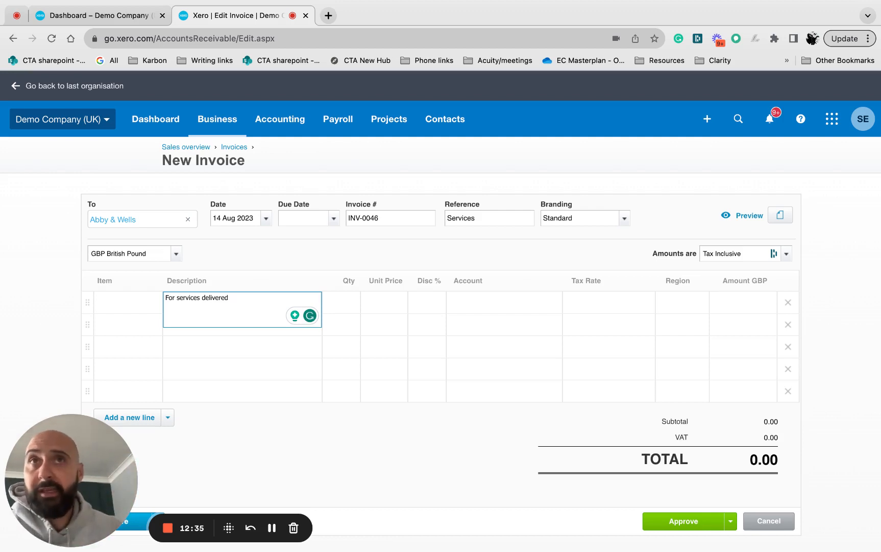
key(Tab)
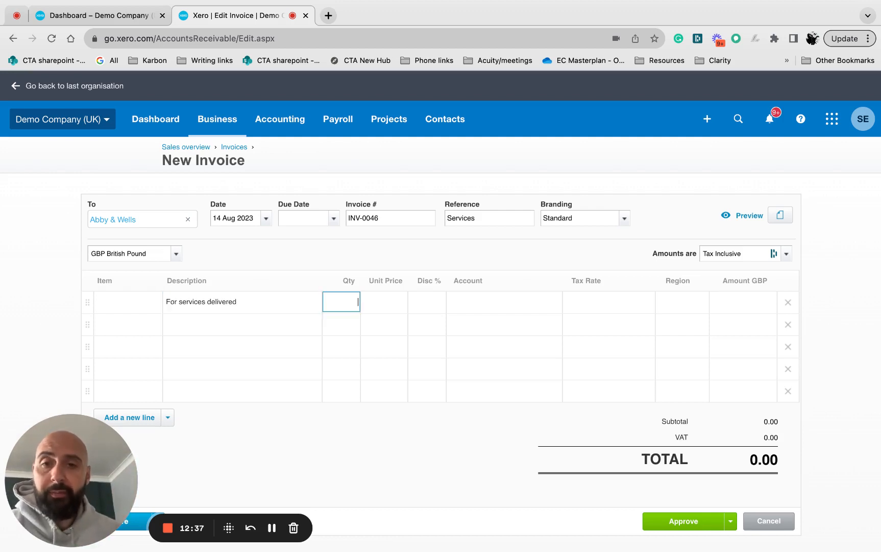
Set the services line's quantity to 1 and its unit price to 125.
text(1)
key(Tab)
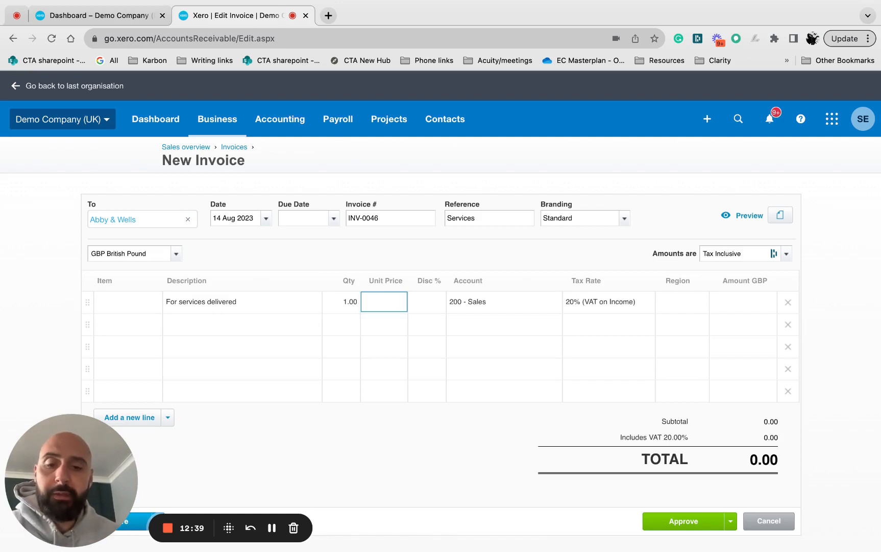
text(125)
key(Tab)
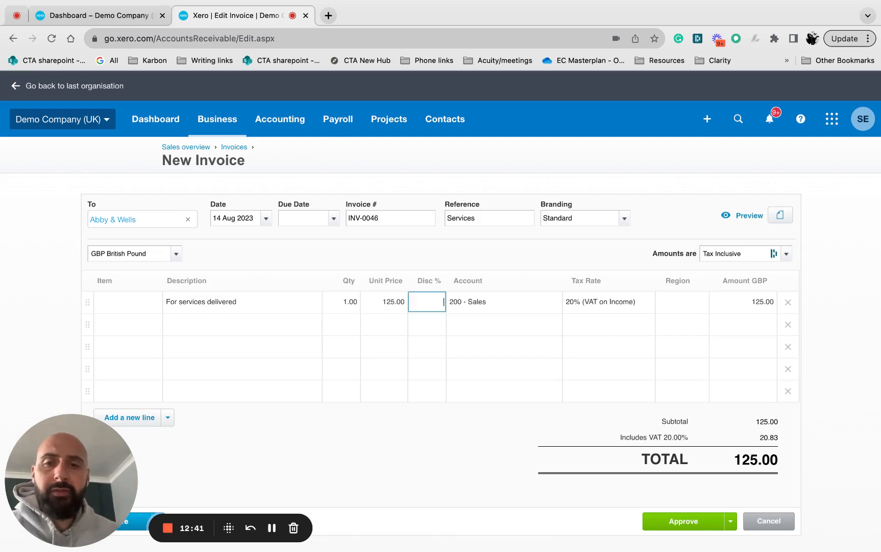
Change the services line's quantity to 10 and its unit price to 35.
click(350, 301)
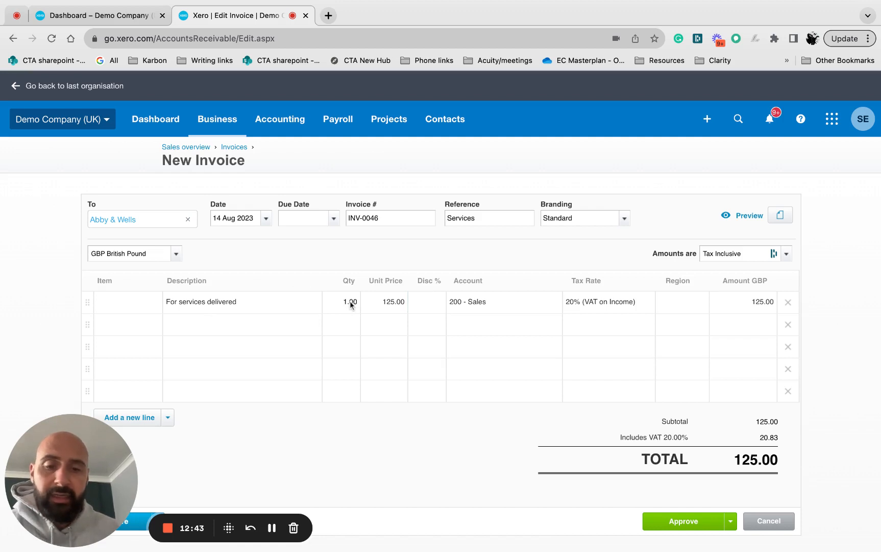
click(351, 302)
text(10)
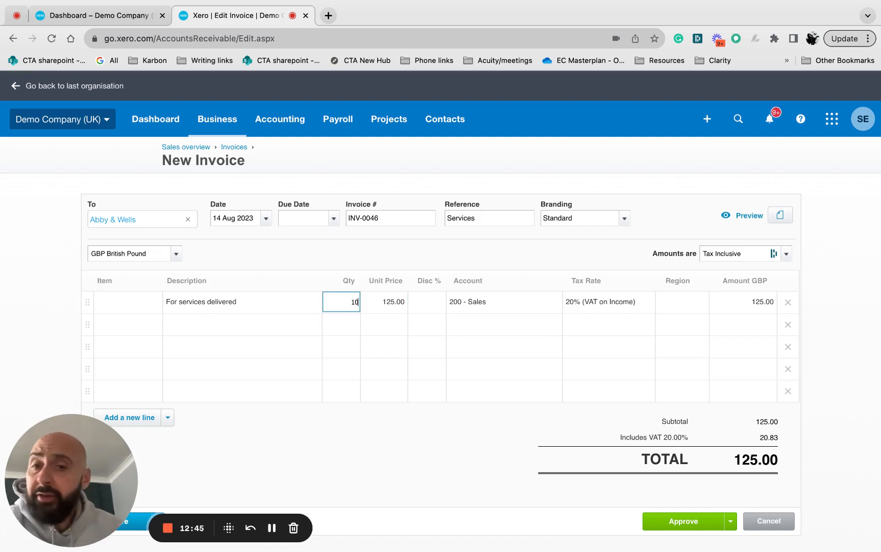
click(388, 305)
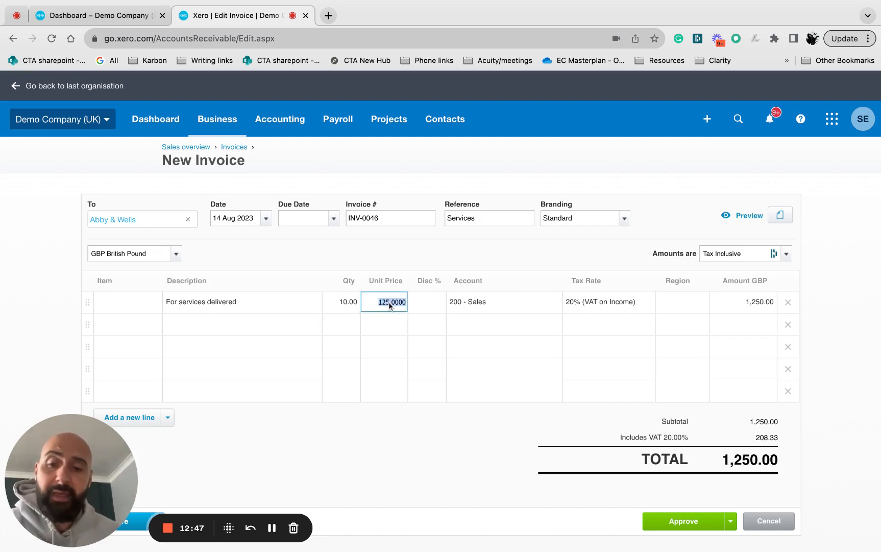
text(35)
key(Tab)
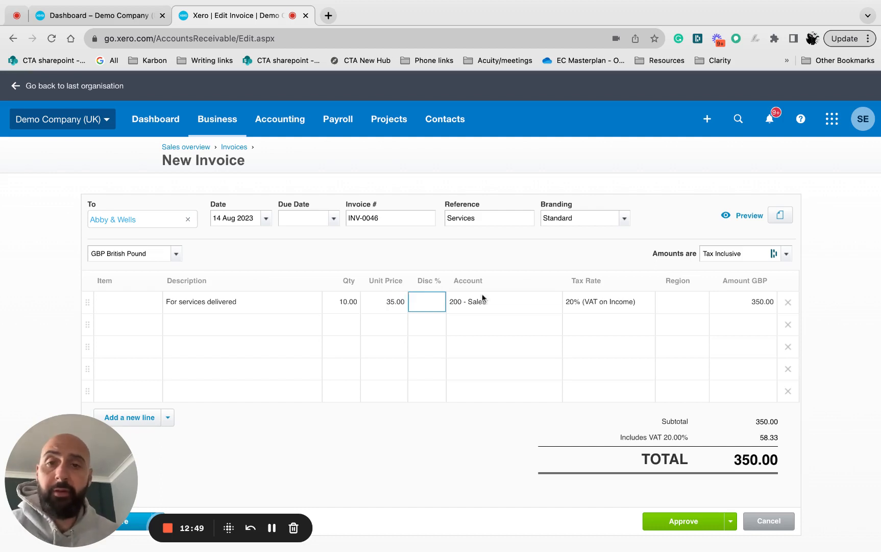
Set the services line's quantity to 1 and unit price to 400, and open its account for editing.
click(353, 302)
text(1)
key(Return)
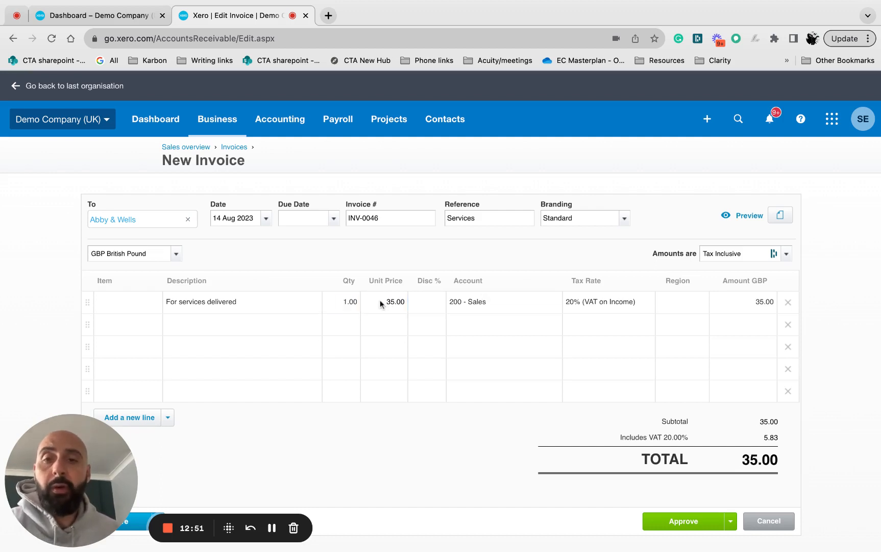
text(400)
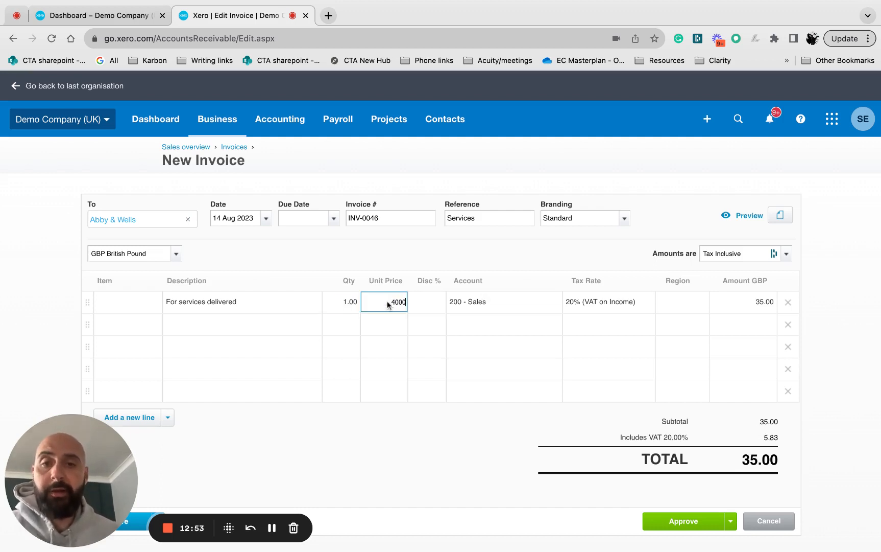
click(464, 303)
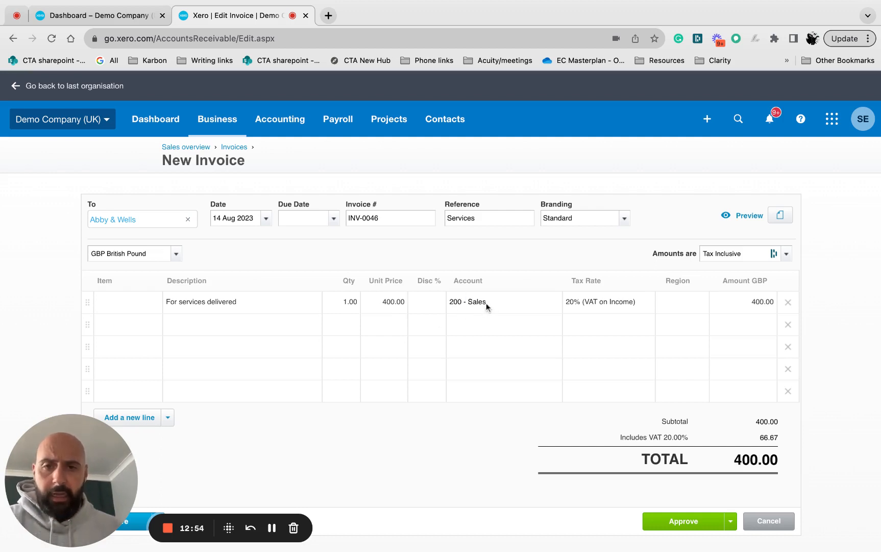
click(486, 306)
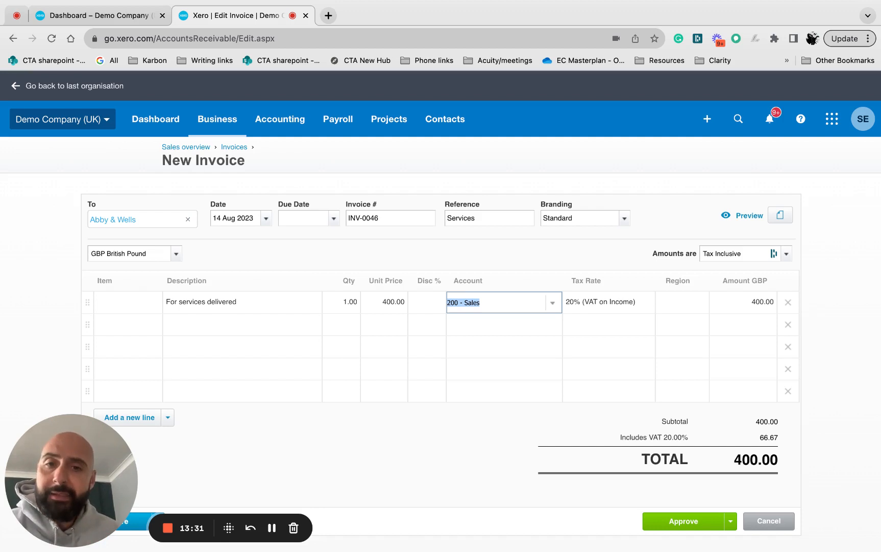
Keep the services line's account and tax rate as they are and set the invoice amounts to Tax Exclusive.
click(598, 307)
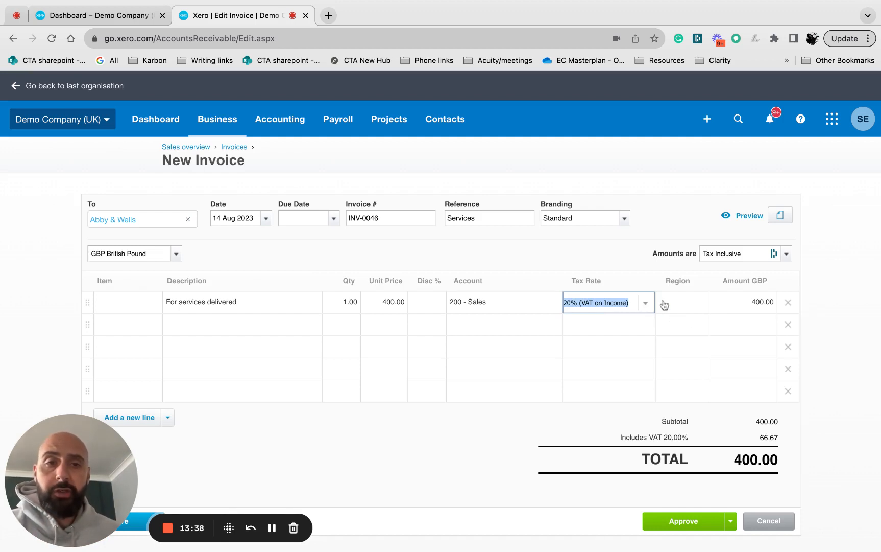
click(786, 253)
click(758, 274)
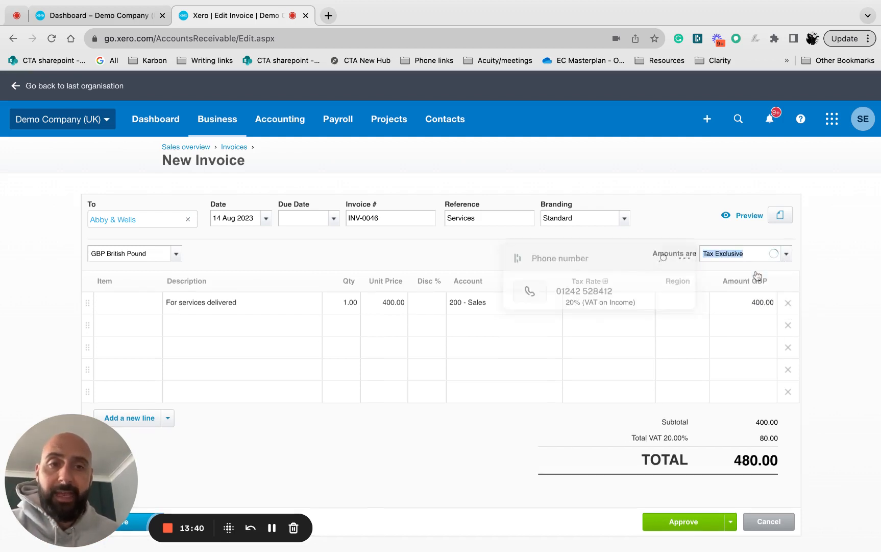
click(695, 355)
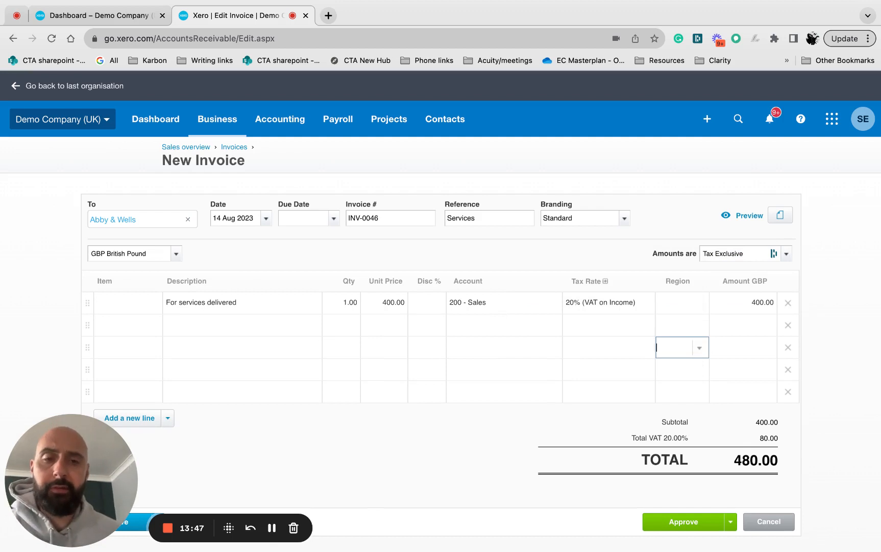
Set the invoice's due date to 28 Aug 2023 and approve the invoice.
click(686, 523)
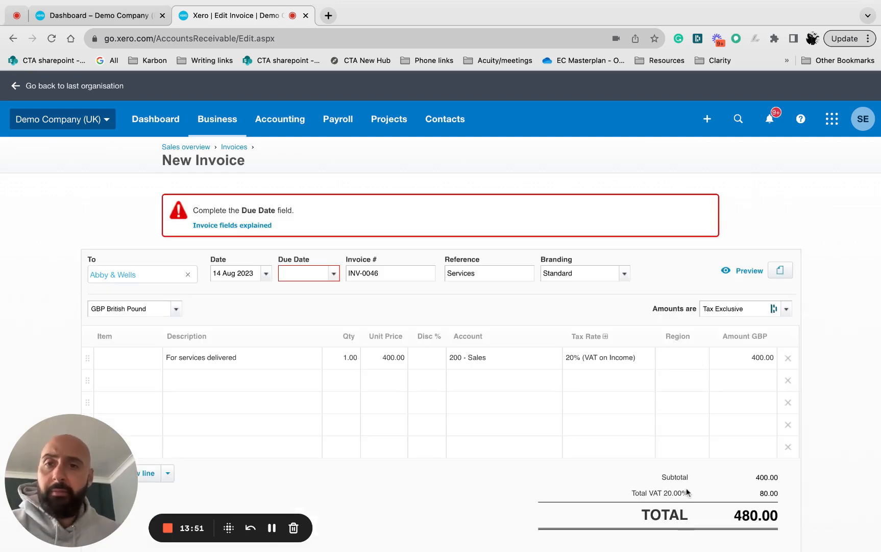
scroll(494, 354, down, 1)
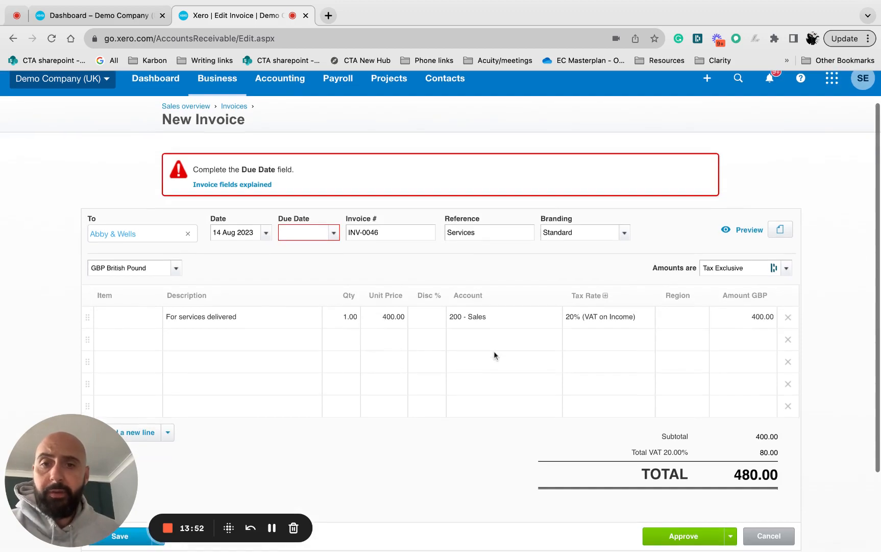
click(333, 234)
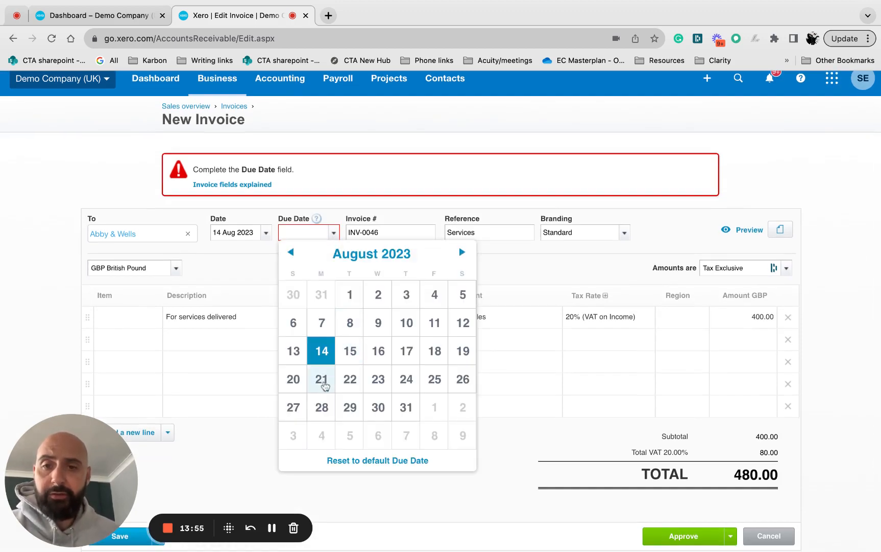
click(323, 411)
click(686, 534)
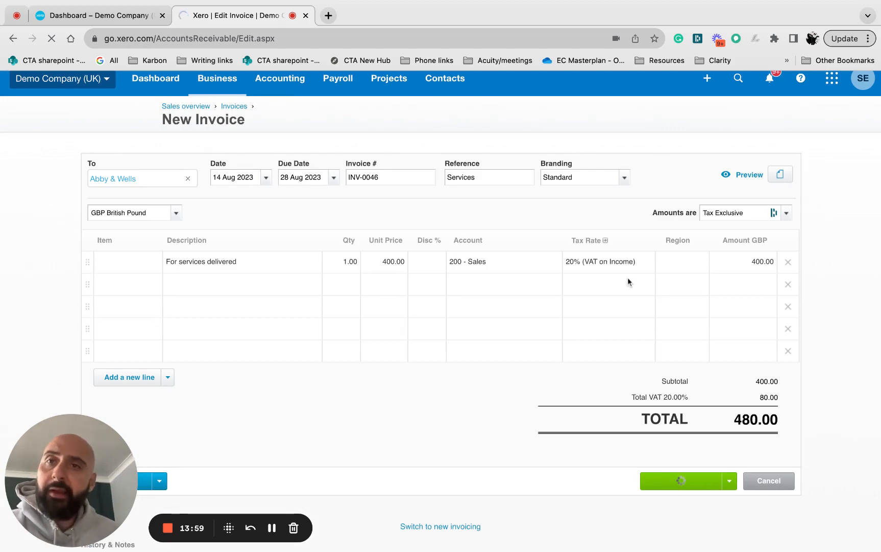
Return to the company dashboard and open the Business Bank Account's statement lines for reconciliation.
click(136, 15)
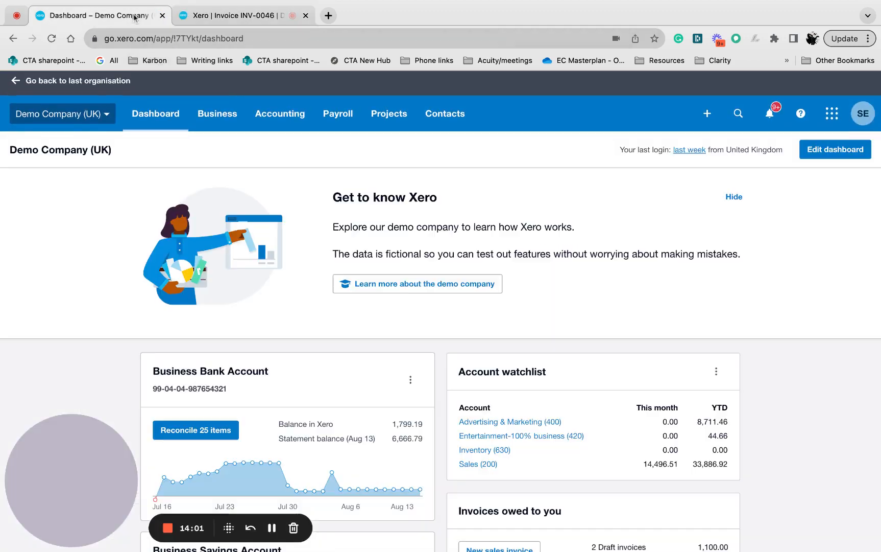
scroll(238, 236, down, 3)
click(217, 296)
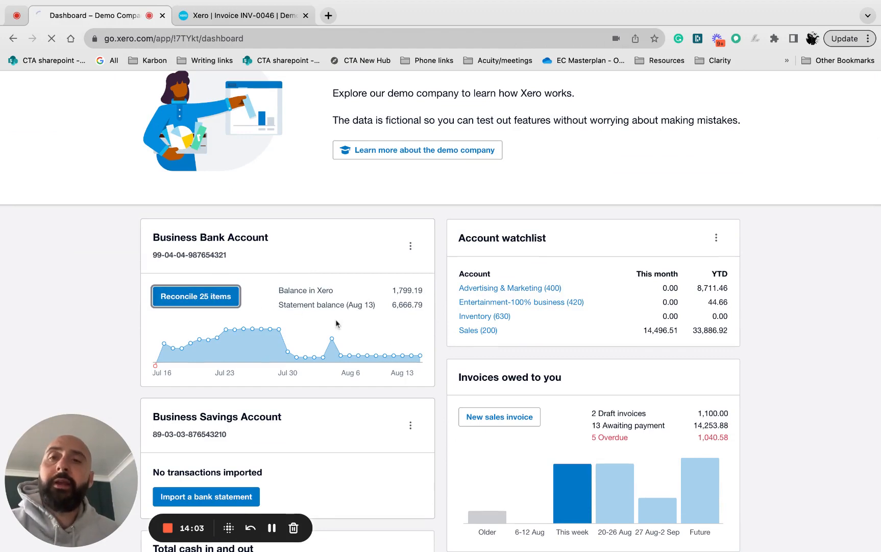
scroll(358, 332, down, 5)
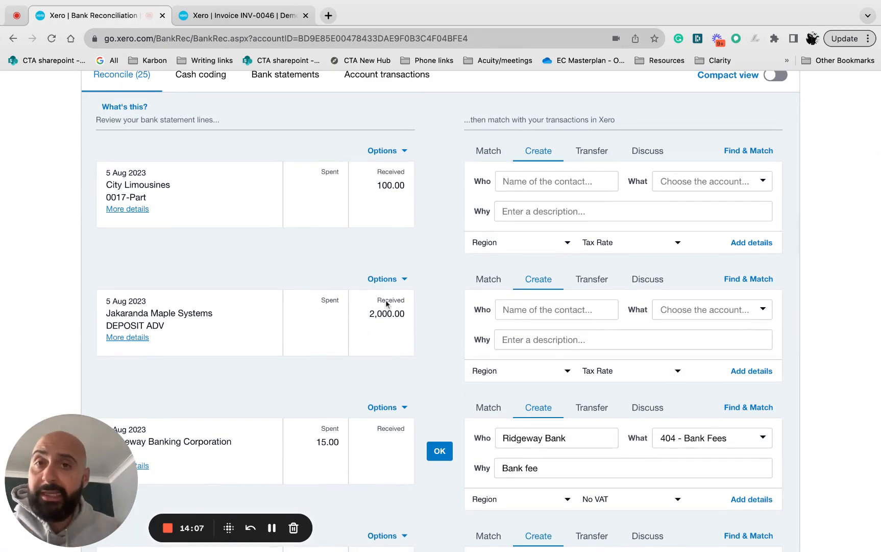
scroll(236, 239, up, 5)
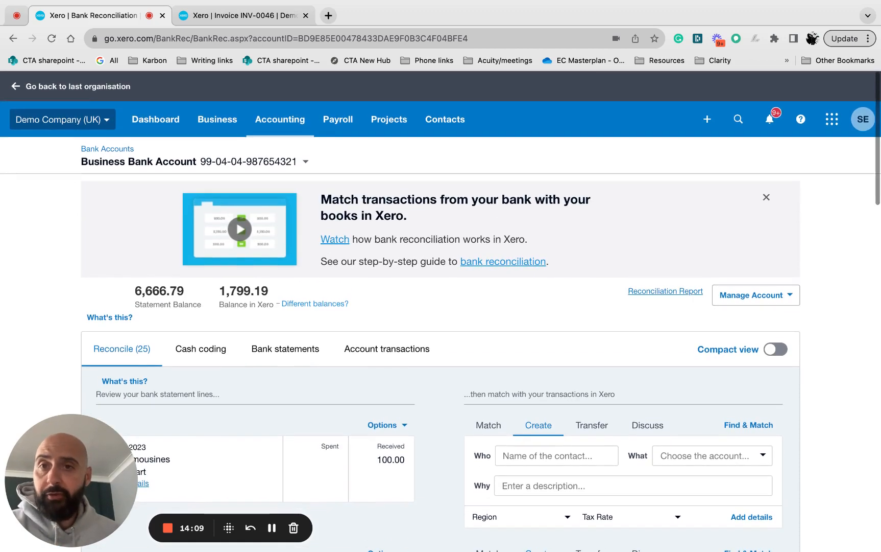
Look through the accounting pages and reports that can be opened from the bank reconciliation.
click(280, 119)
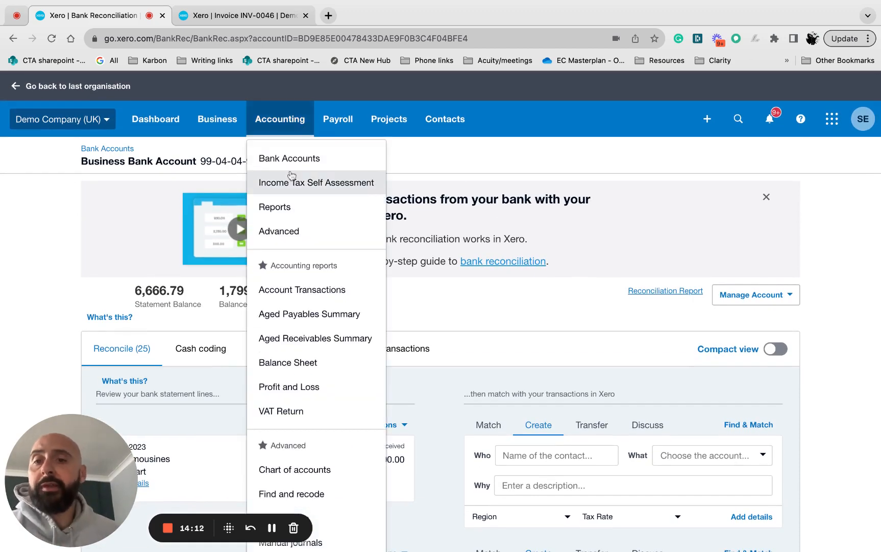
scroll(324, 309, down, 3)
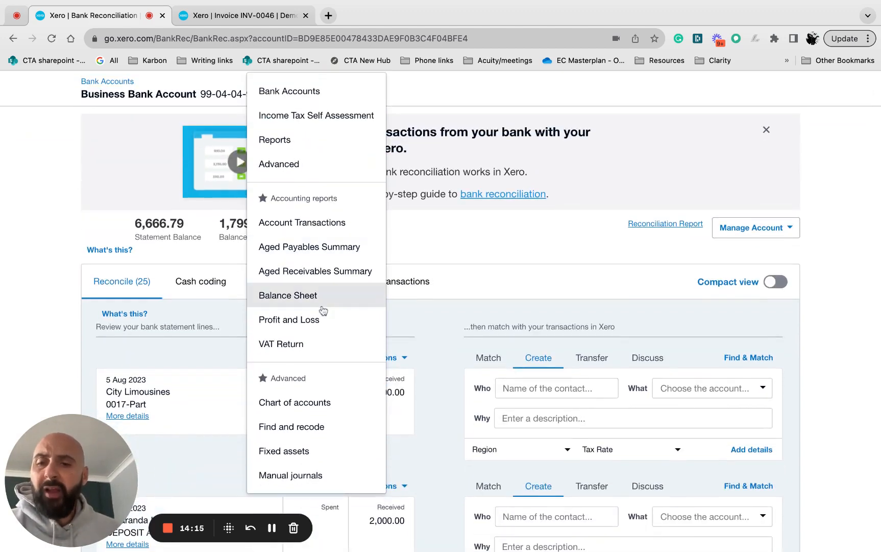